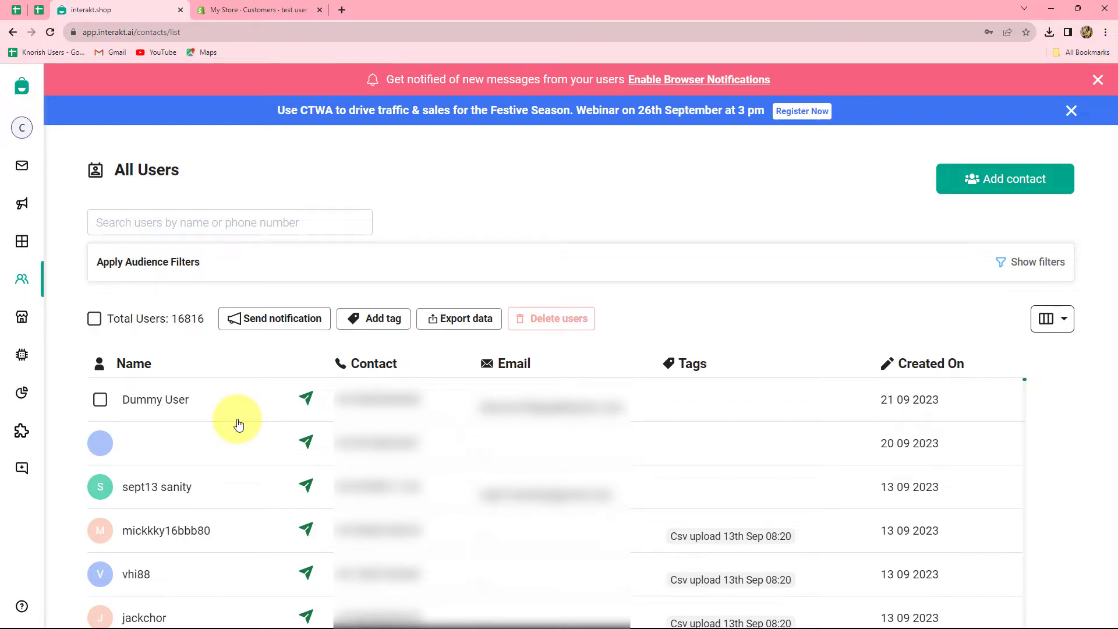
- Check the Shopify test customer and Interakt contacts, then load pabbly.com/connect in a new tab
left_click(258, 7)
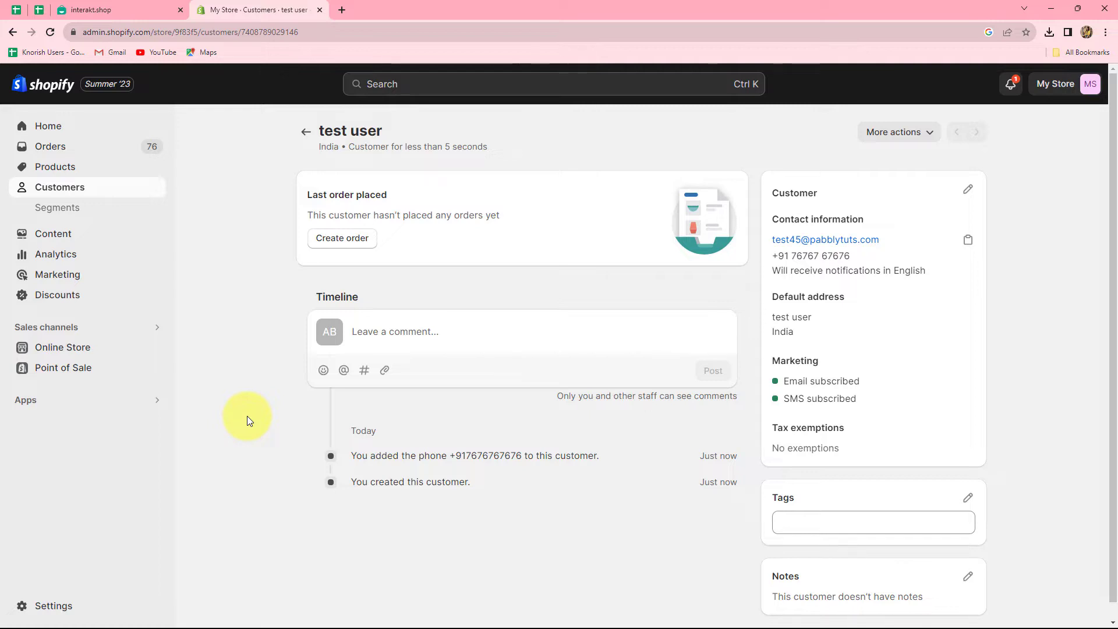
left_click(111, 5)
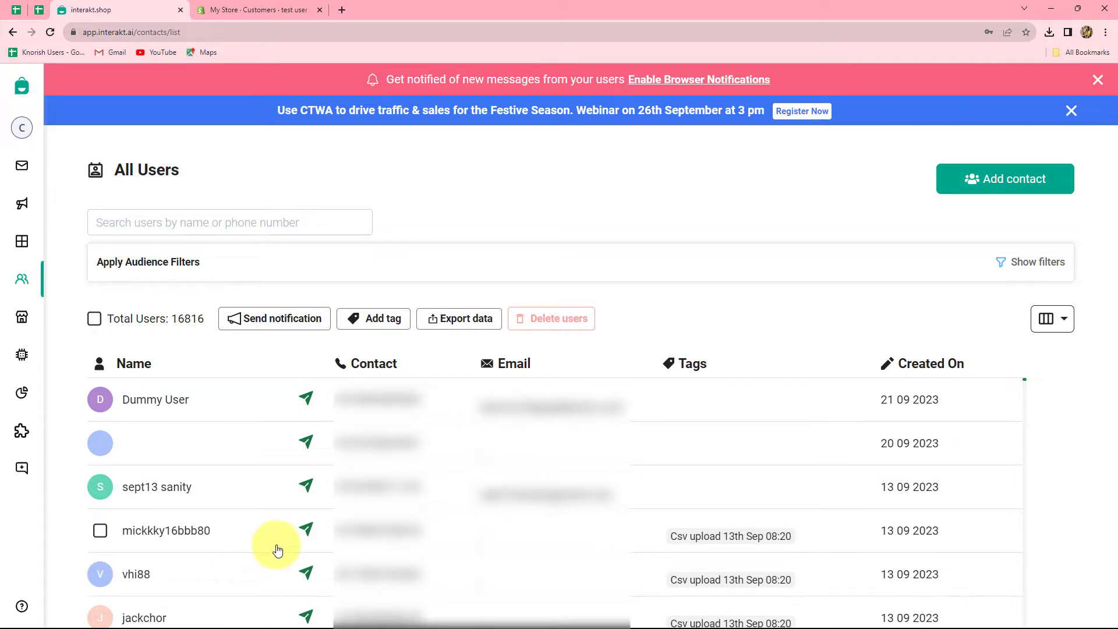
left_click(340, 10)
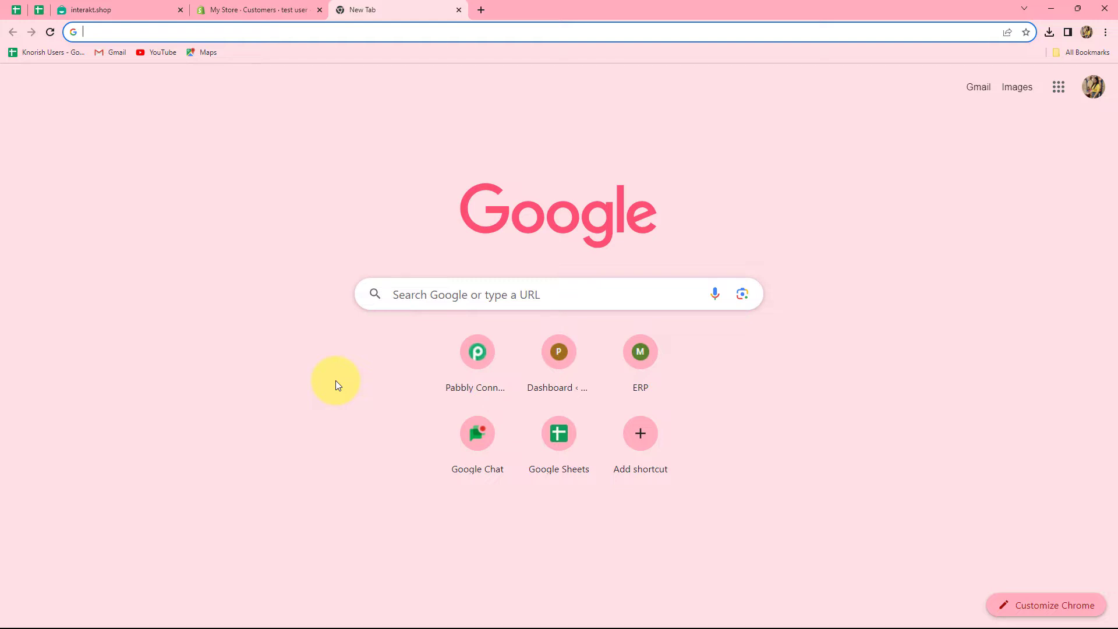
type("pabbly.com/connect/")
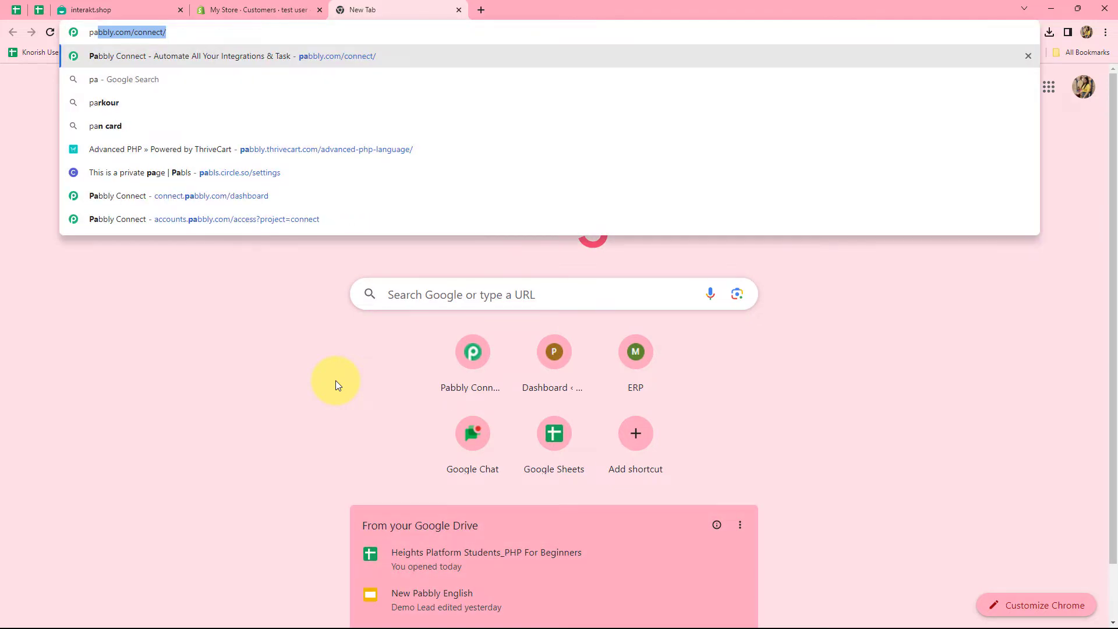
key("Return")
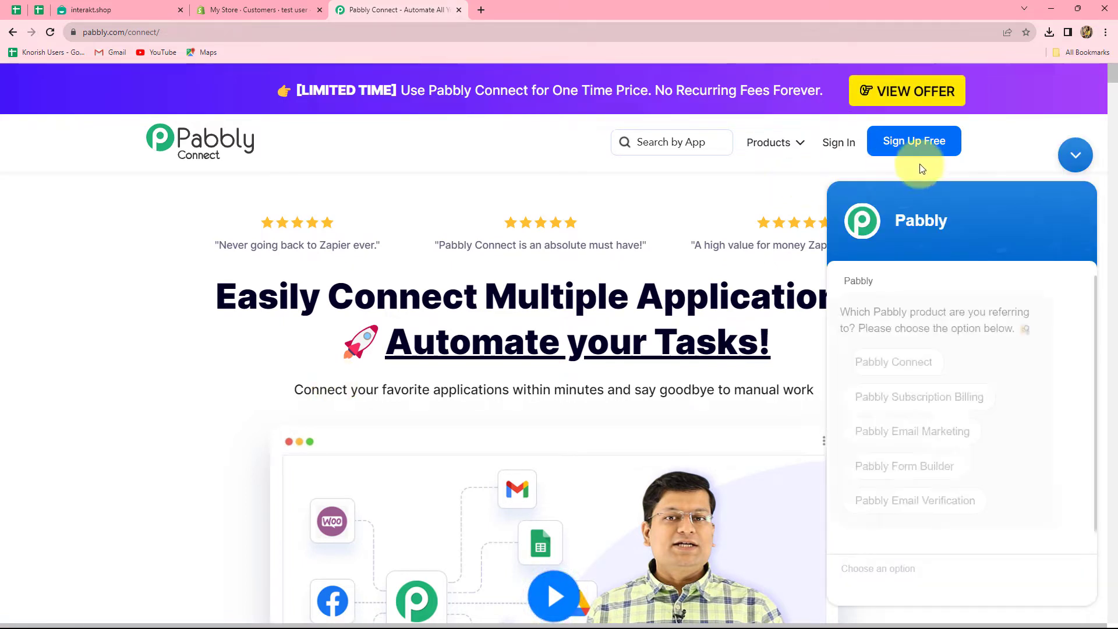
left_click(1077, 167)
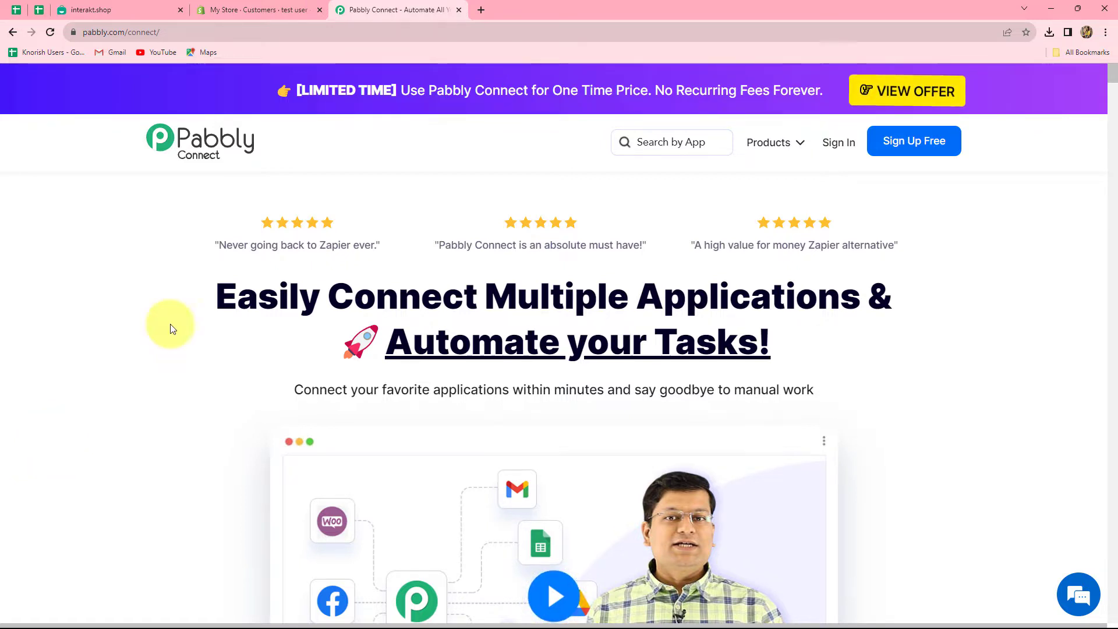
- Sign in to Pabbly and launch Pabbly Connect from the All Apps list
left_click(837, 143)
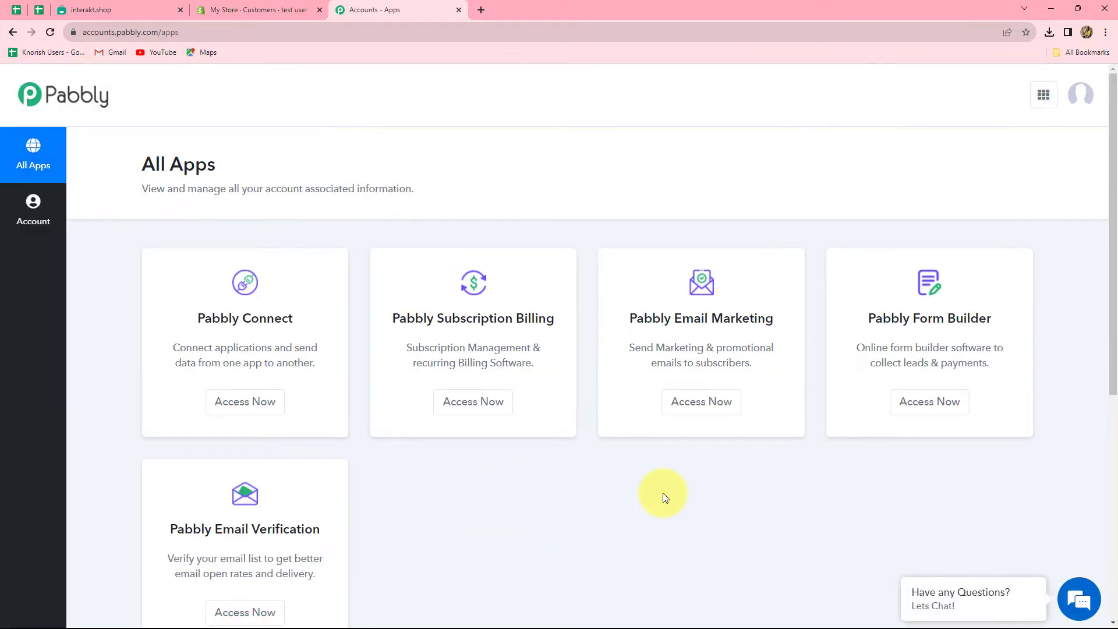
scroll(90, 200, "down", 2)
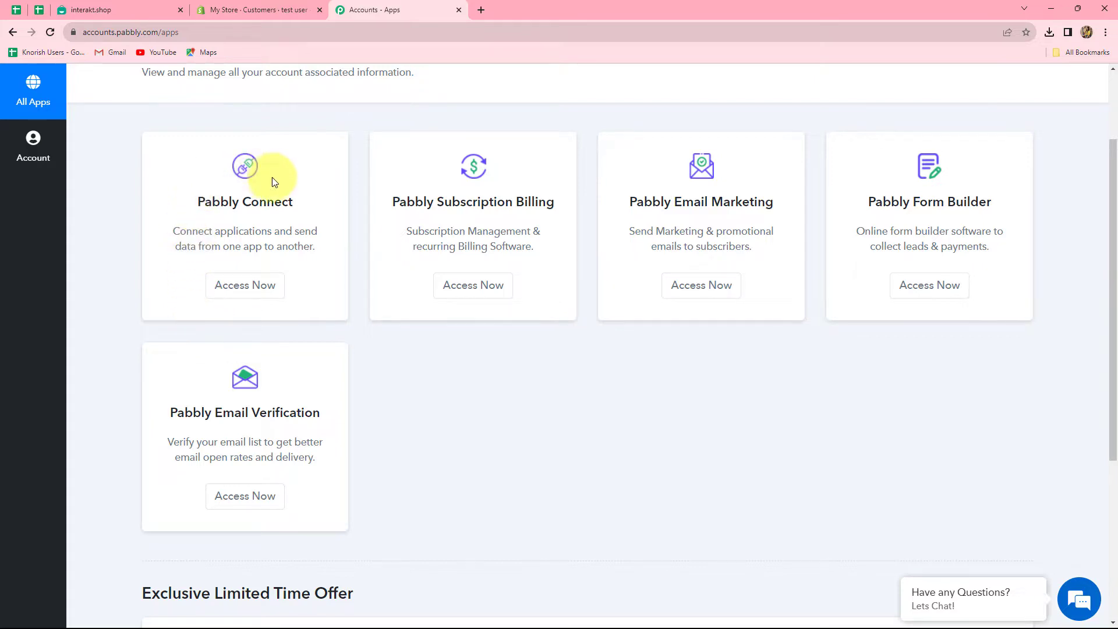
left_click(230, 295)
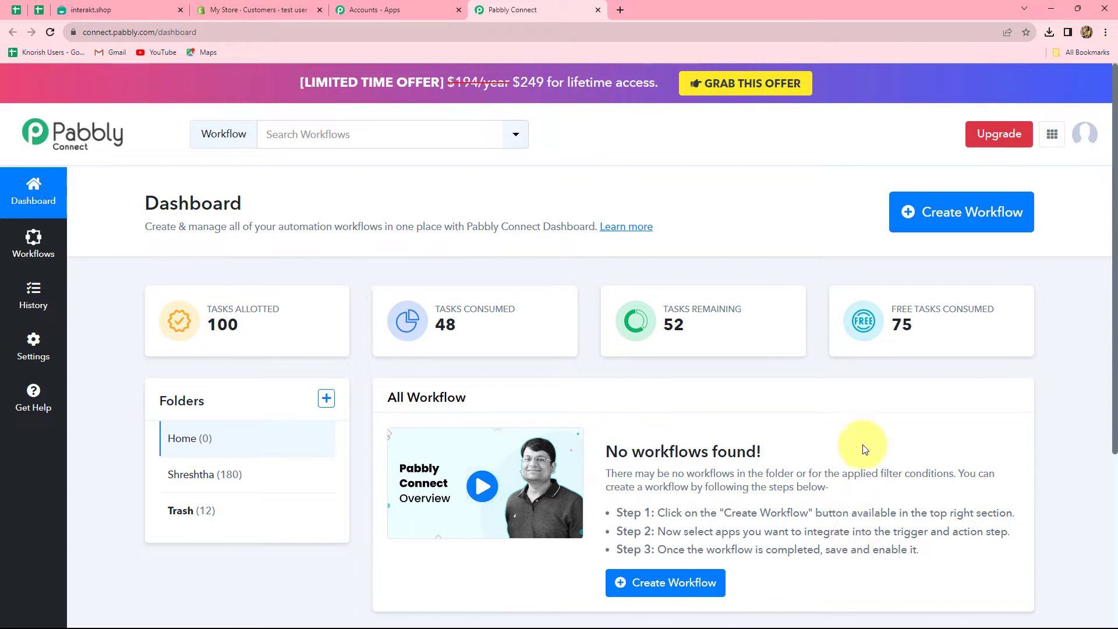
- Create a workflow named 'Add Contacts in Interakt from Shopify Customers'
left_click(945, 225)
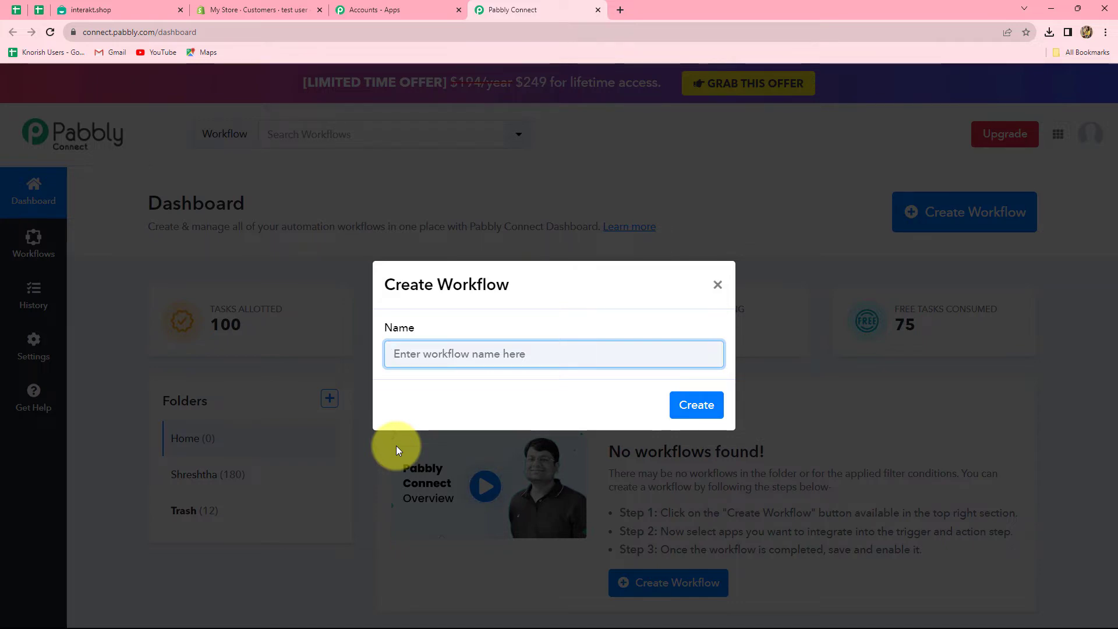
type("Add Contacts in Interakt from Shopify Customers")
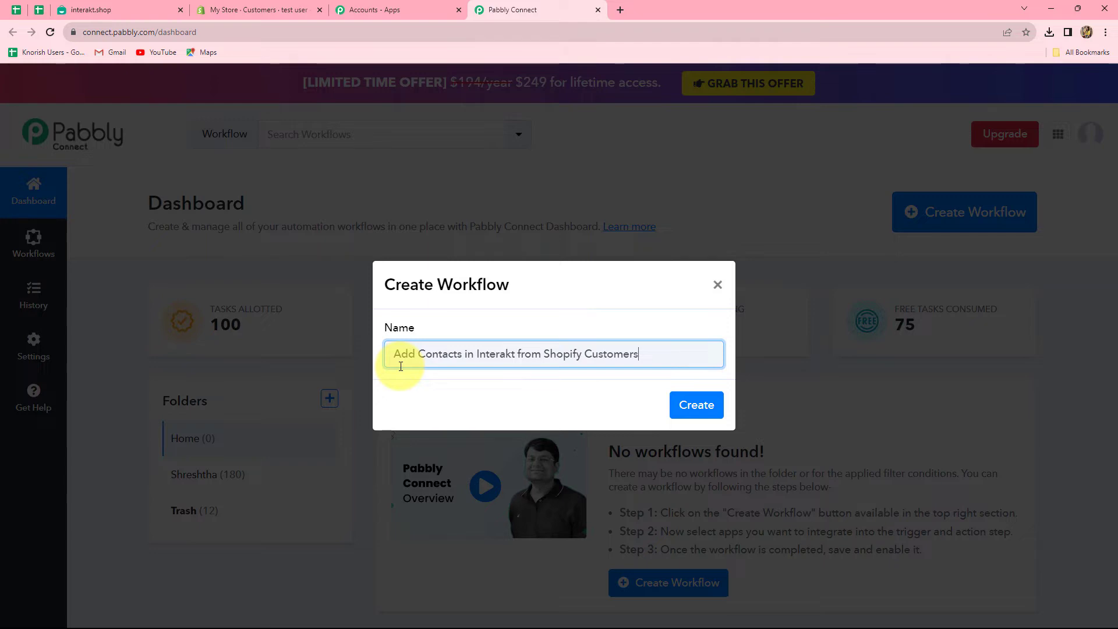
left_click(679, 403)
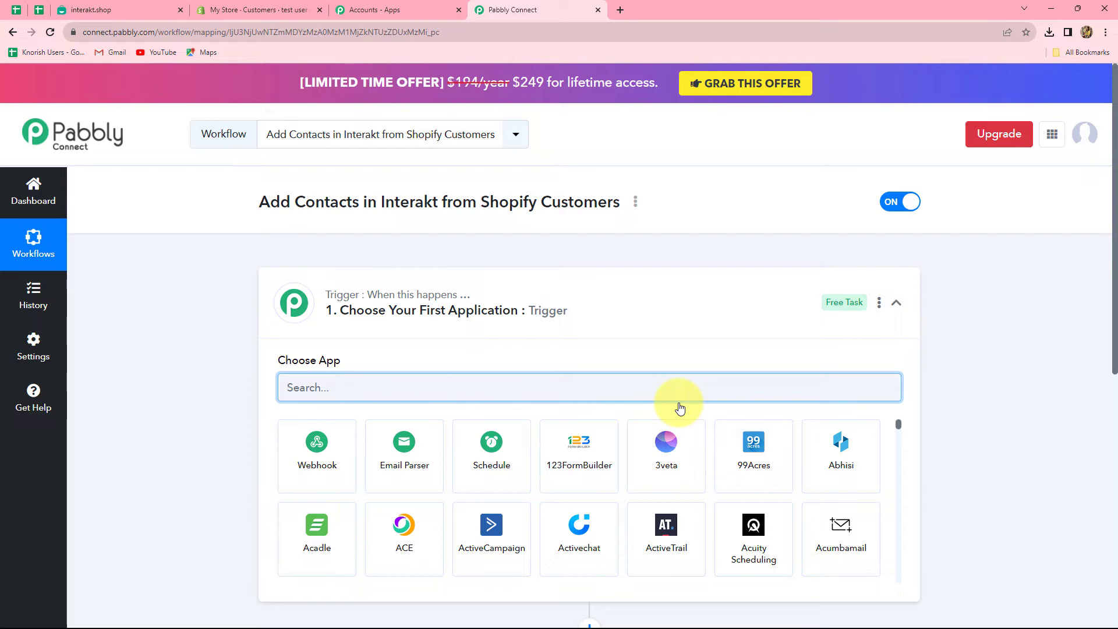
- Search the trigger app list for 'Shopi' to show Shopify and Shopia
scroll(641, 445, "down", 4)
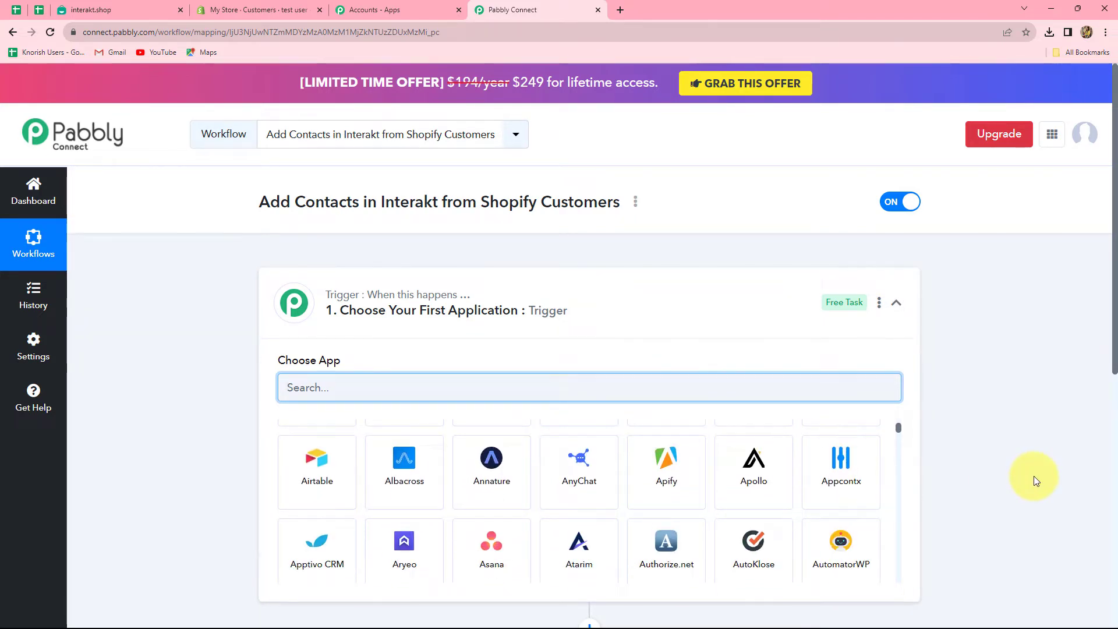
scroll(1036, 481, "down", 2)
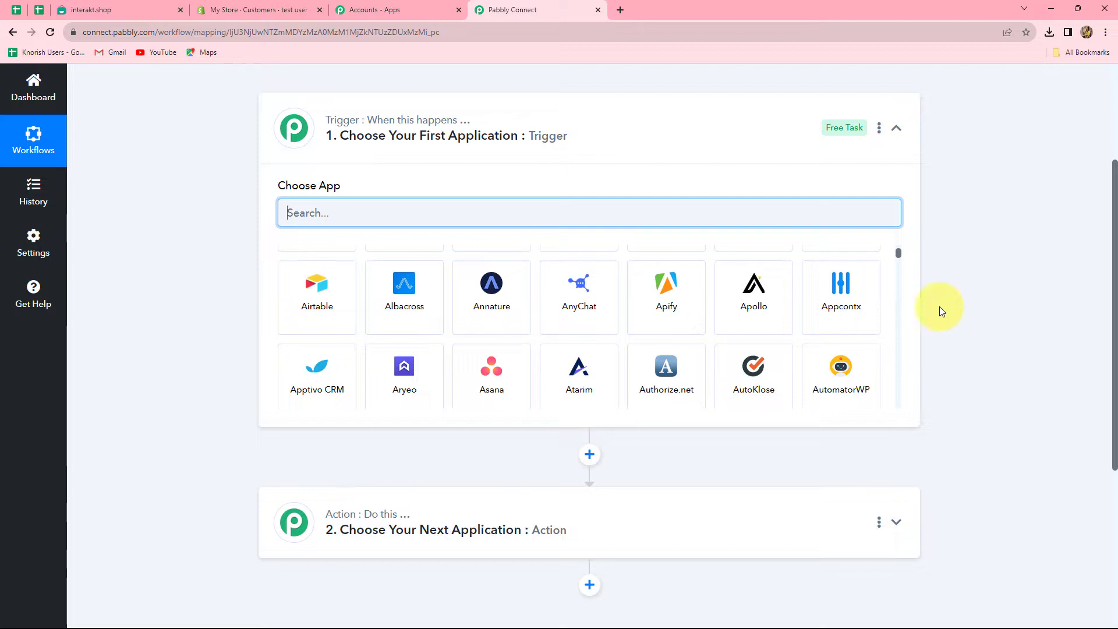
mouse_move(348, 129)
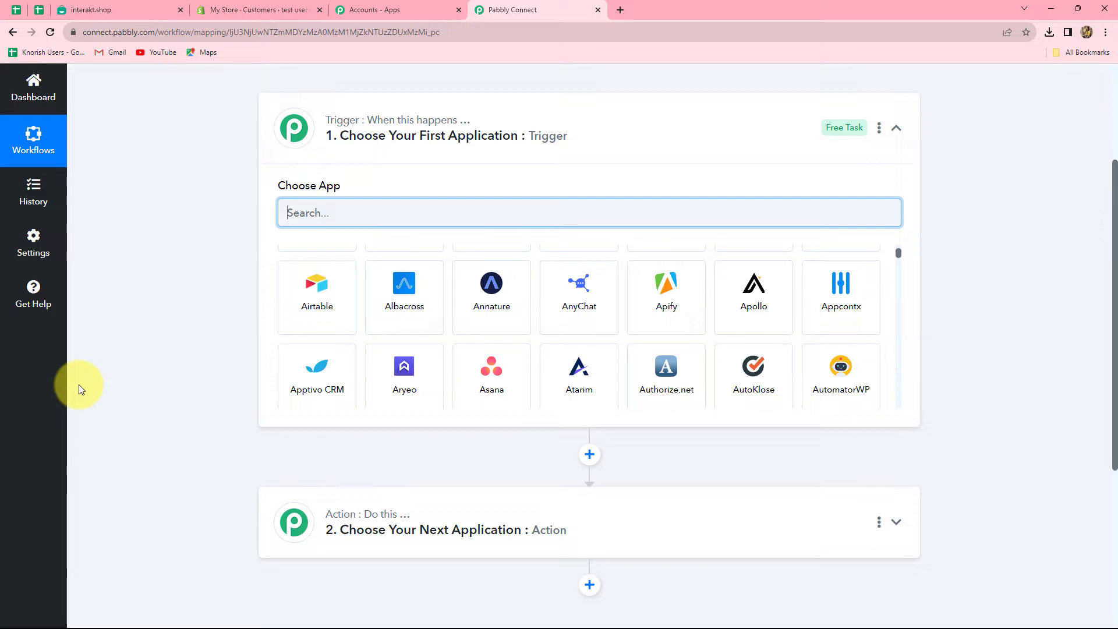
type("Shopi")
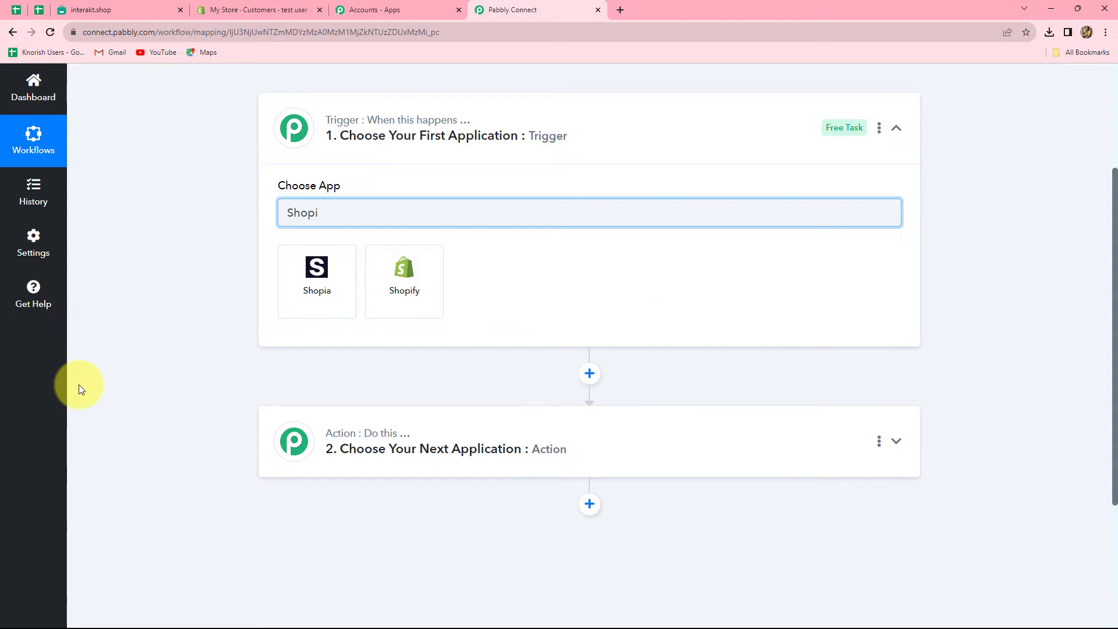
- Set the trigger to Shopify's New Customer event and copy its webhook URL
left_click(394, 285)
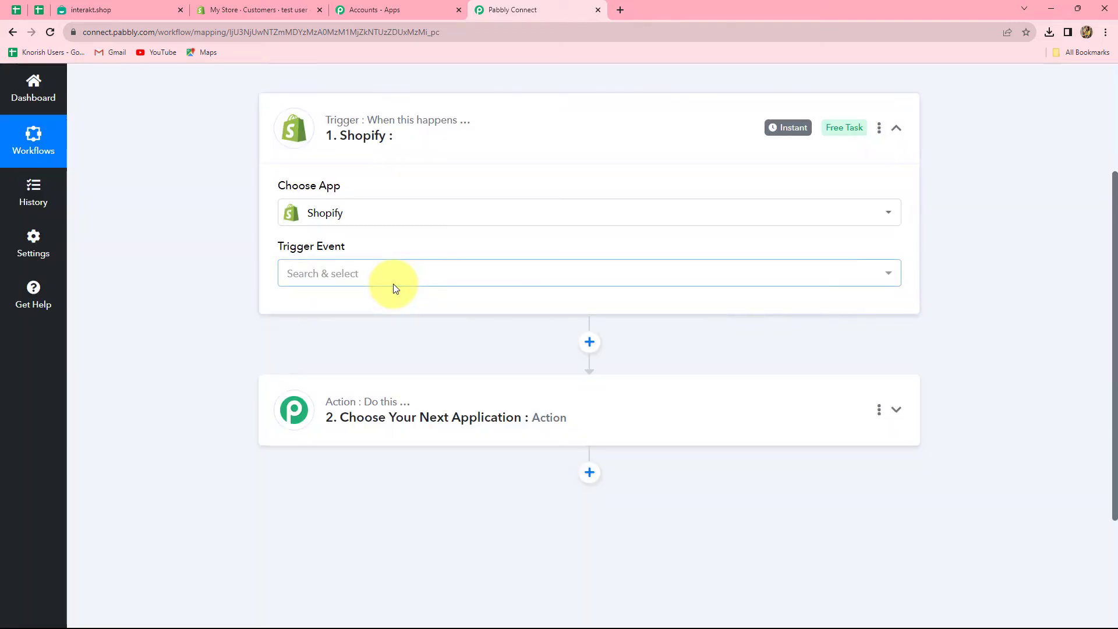
left_click(393, 285)
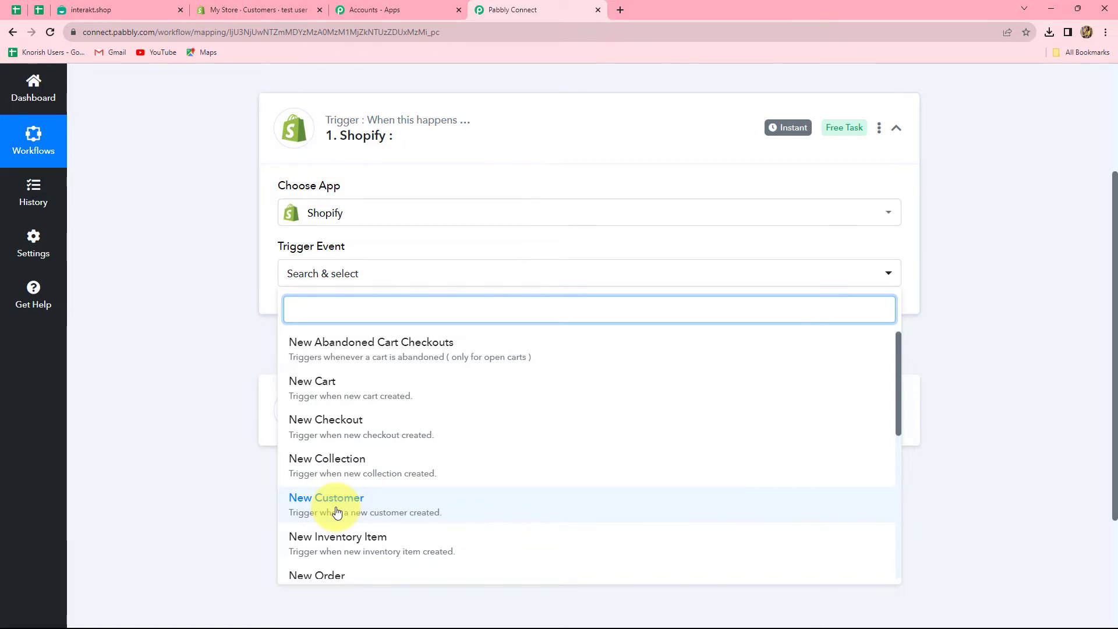
left_click(336, 512)
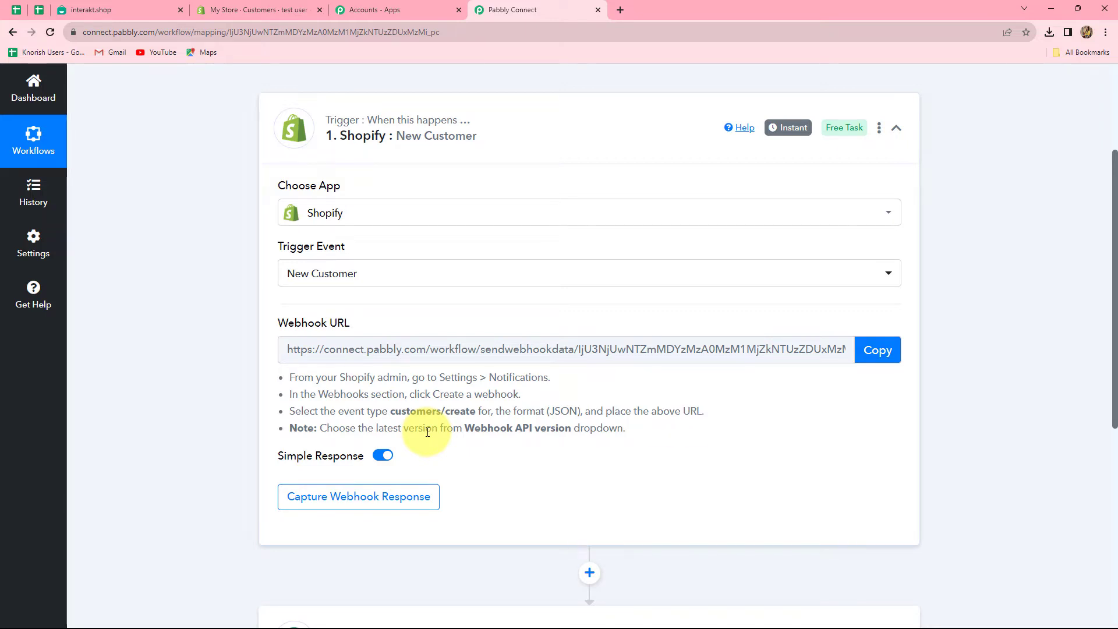
left_click(866, 352)
left_click_drag(290, 377, 744, 447)
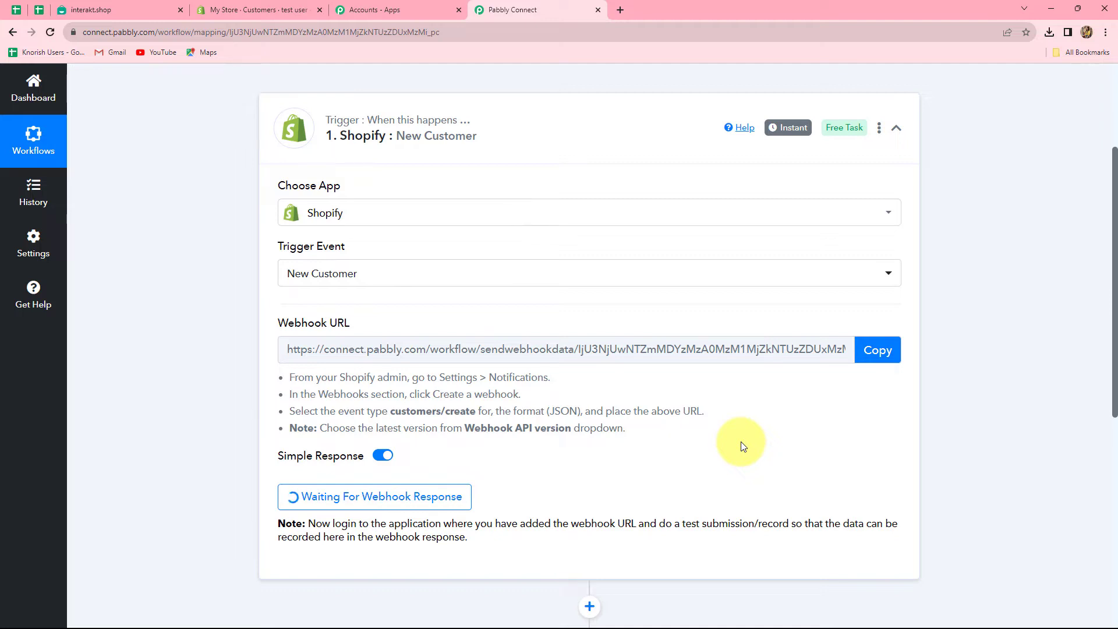
left_click(868, 349)
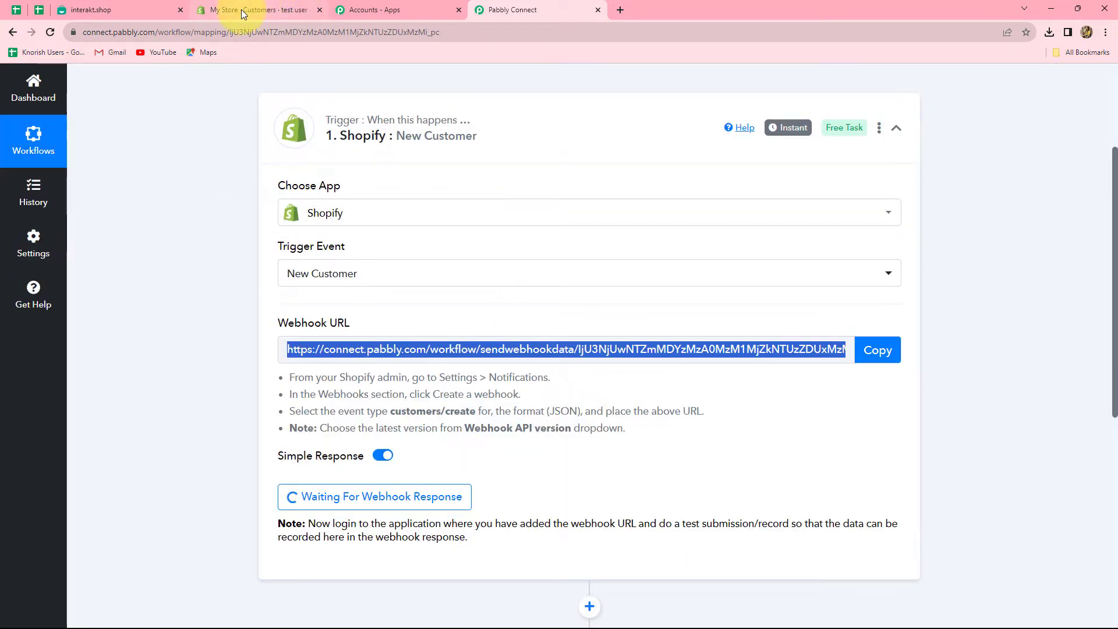
- In Shopify admin, go to Settings > Notifications and start creating a webhook under Webhooks
left_click(242, 9)
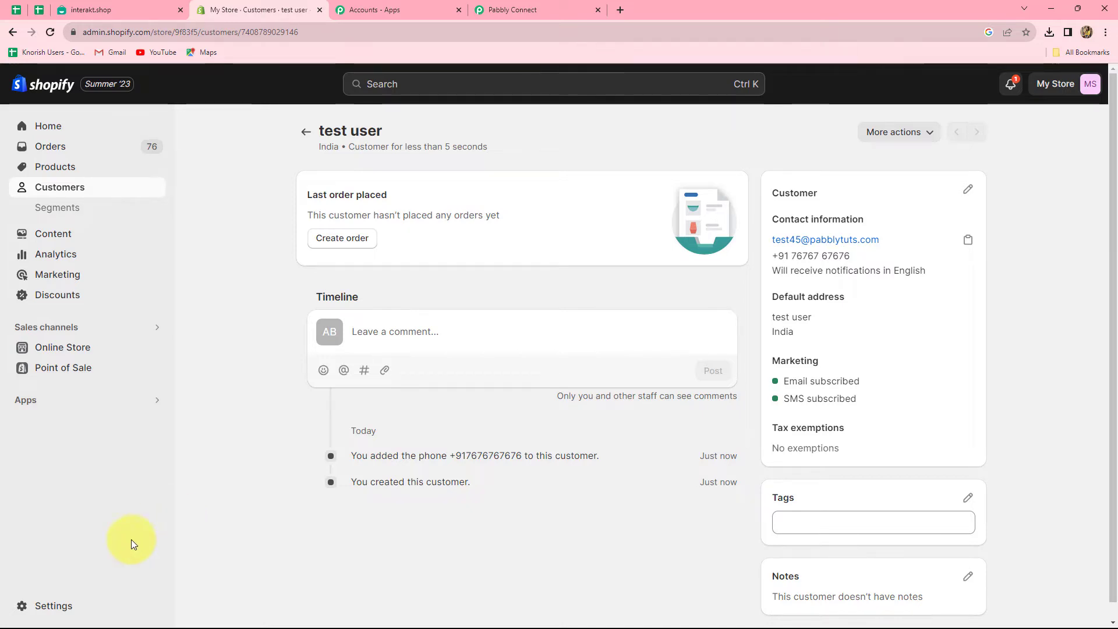
left_click(54, 610)
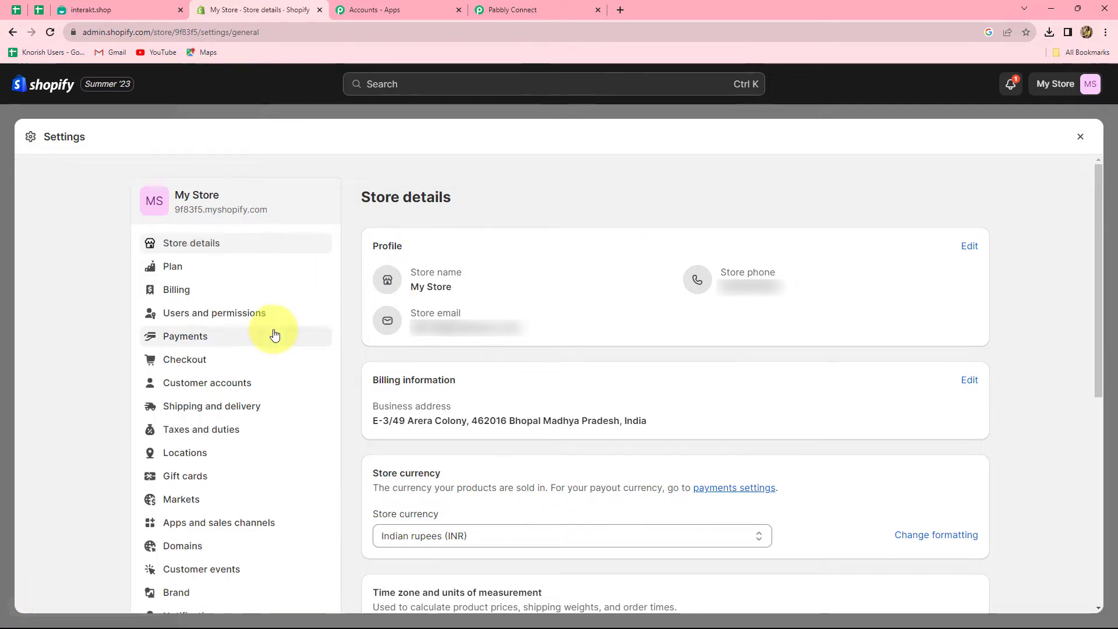
scroll(273, 336, "down", 3)
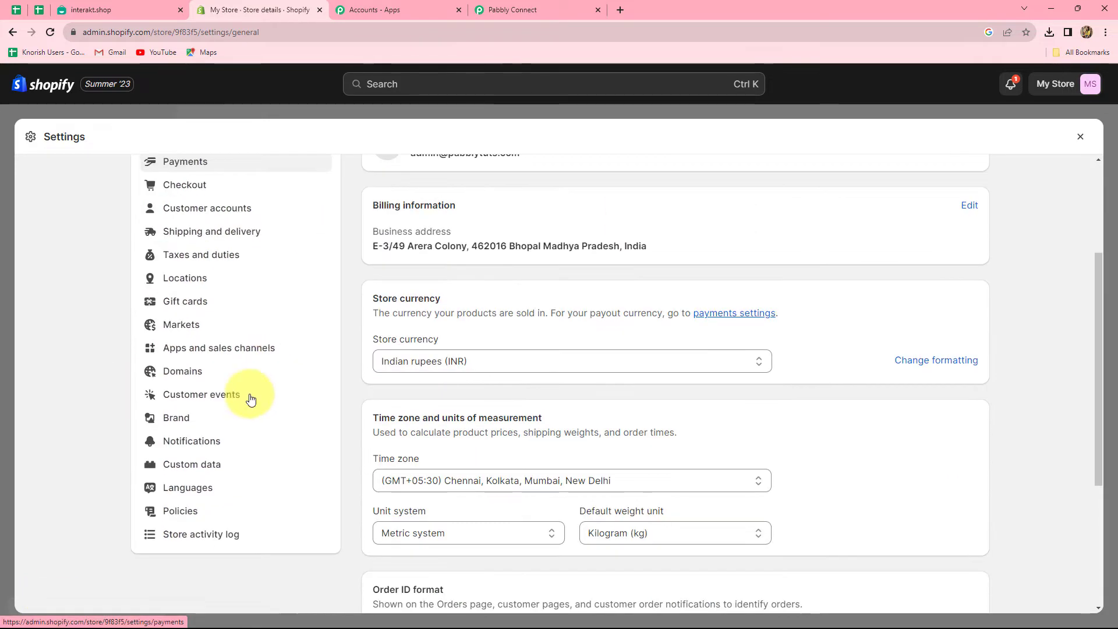
left_click(193, 444)
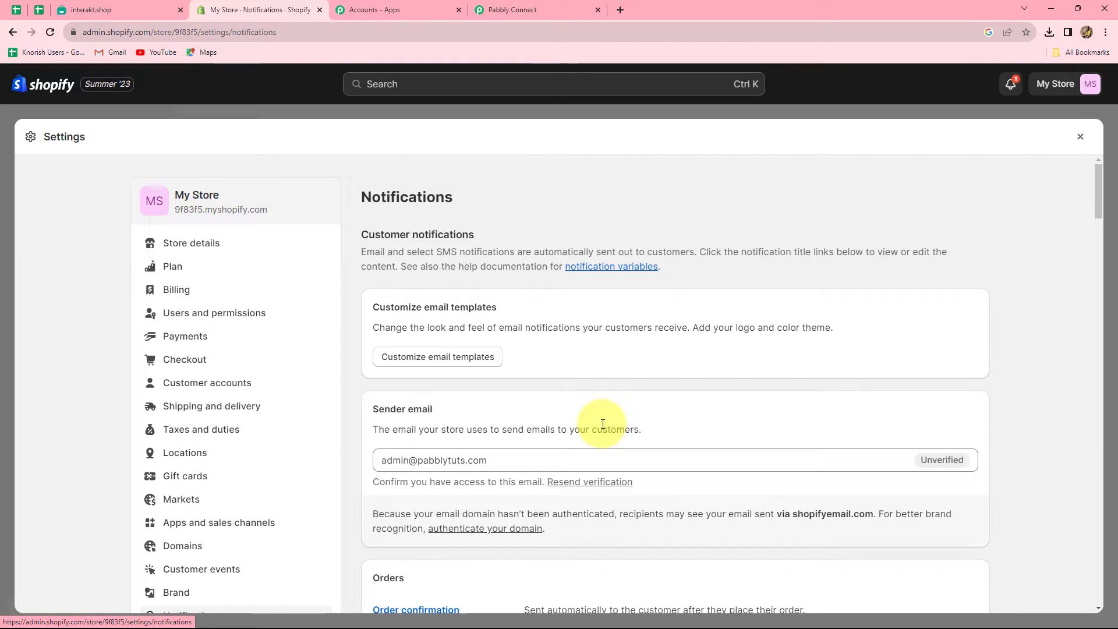
scroll(603, 424, "down", 20)
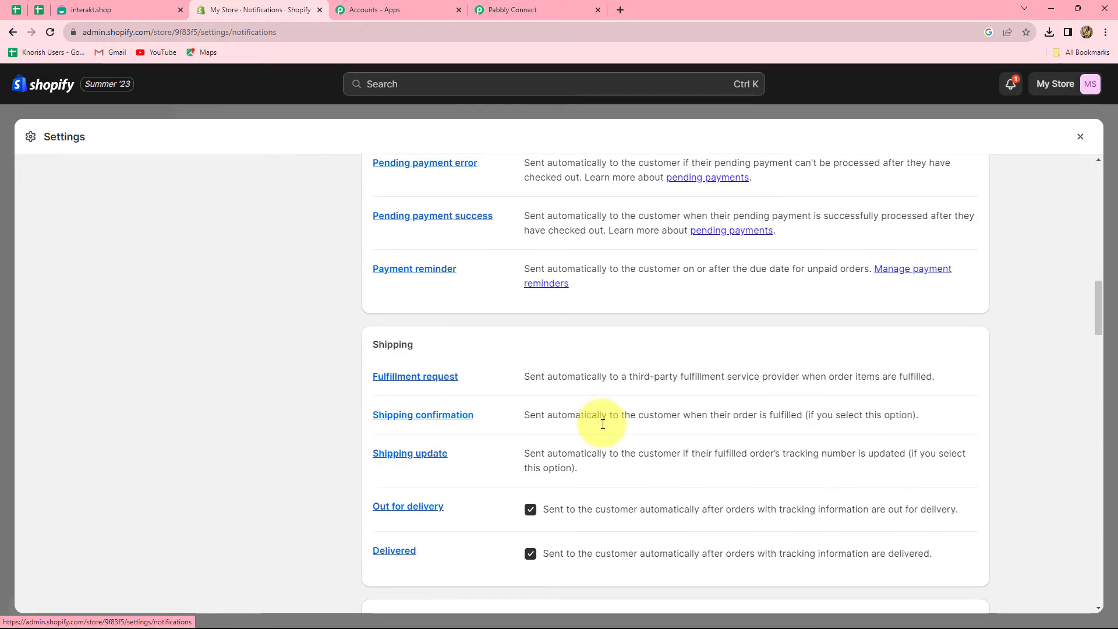
scroll(603, 424, "down", 20)
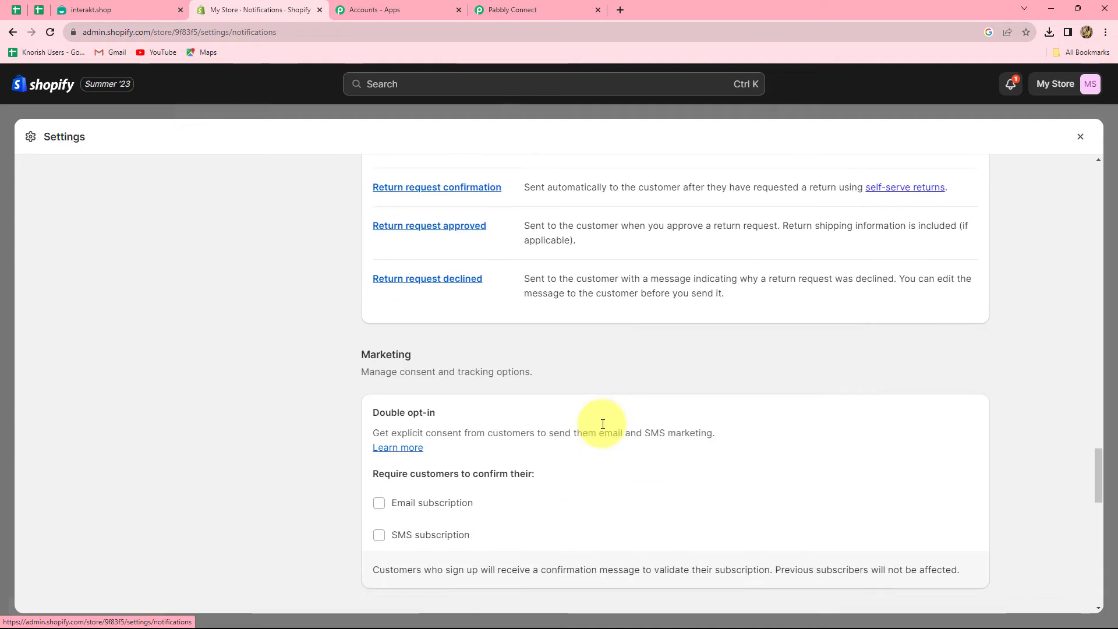
scroll(603, 424, "down", 8)
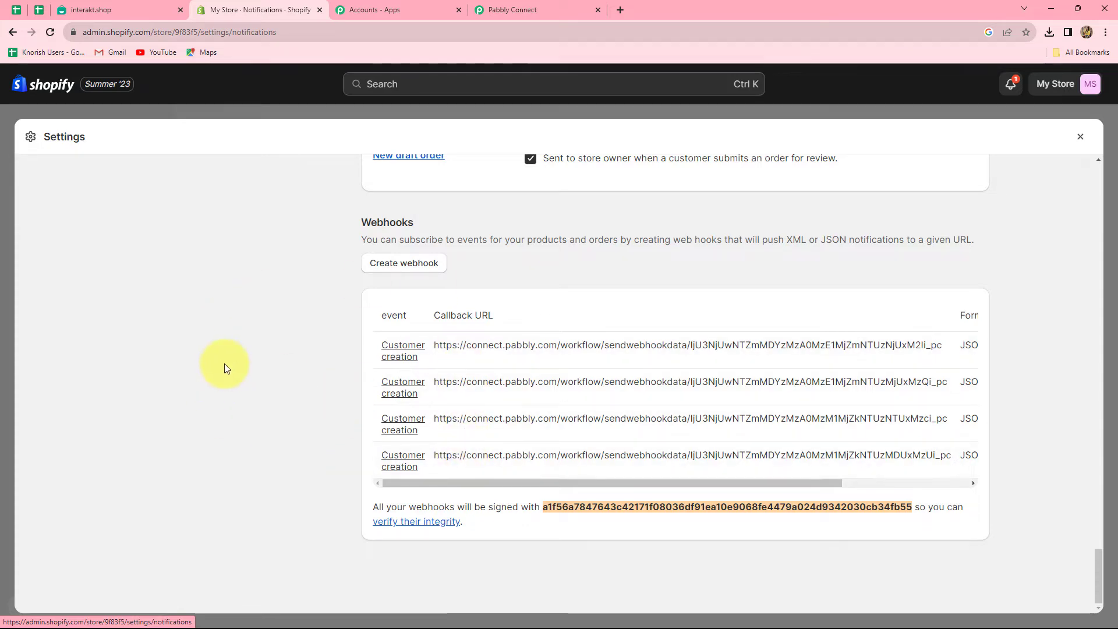
left_click(390, 269)
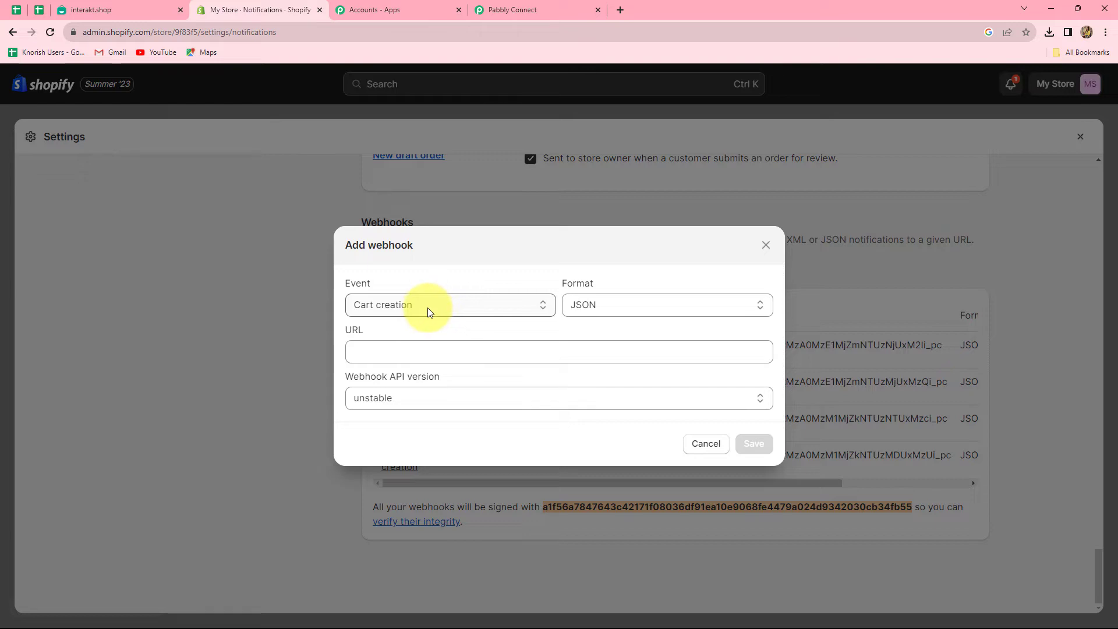
- Save a Customer creation webhook using the pasted Pabbly URL and API version 2023-07 (Latest)
left_click(566, 6)
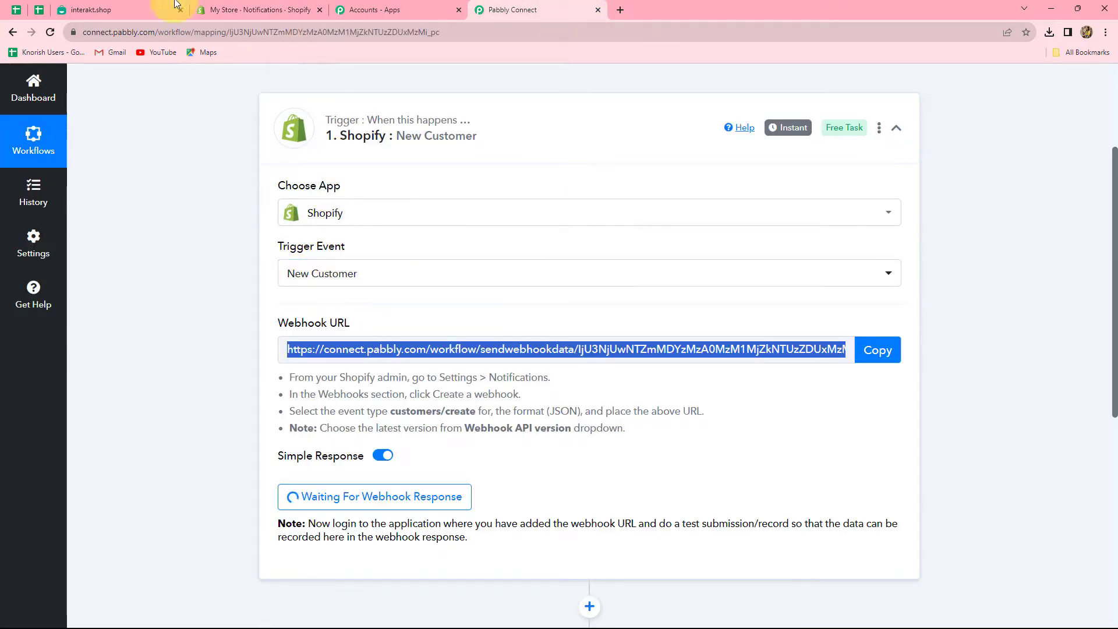
left_click(236, 6)
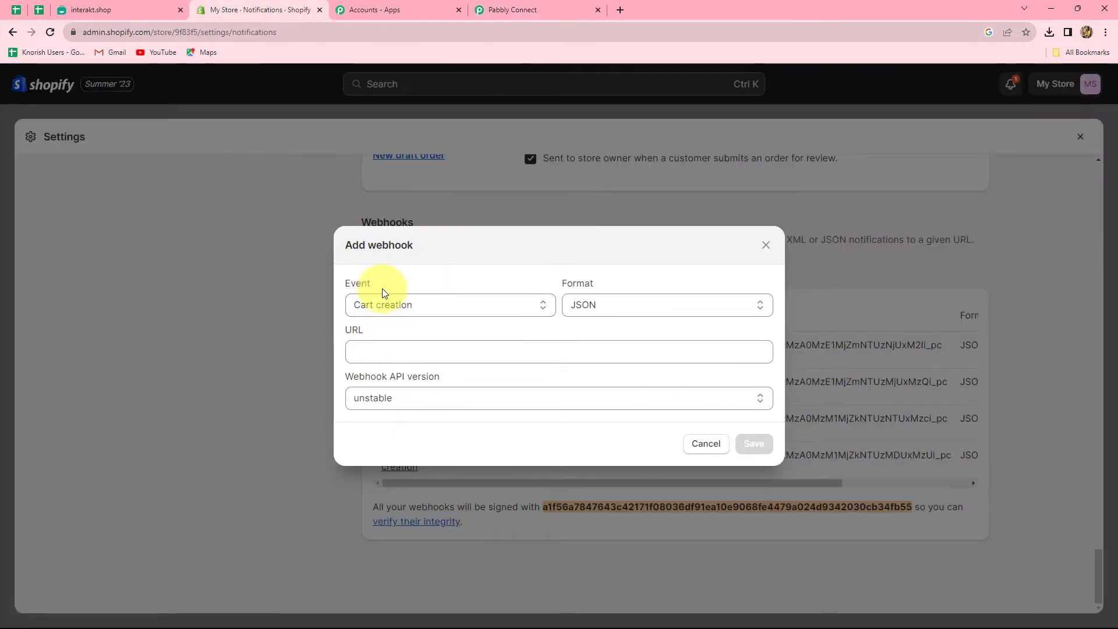
left_click(421, 306)
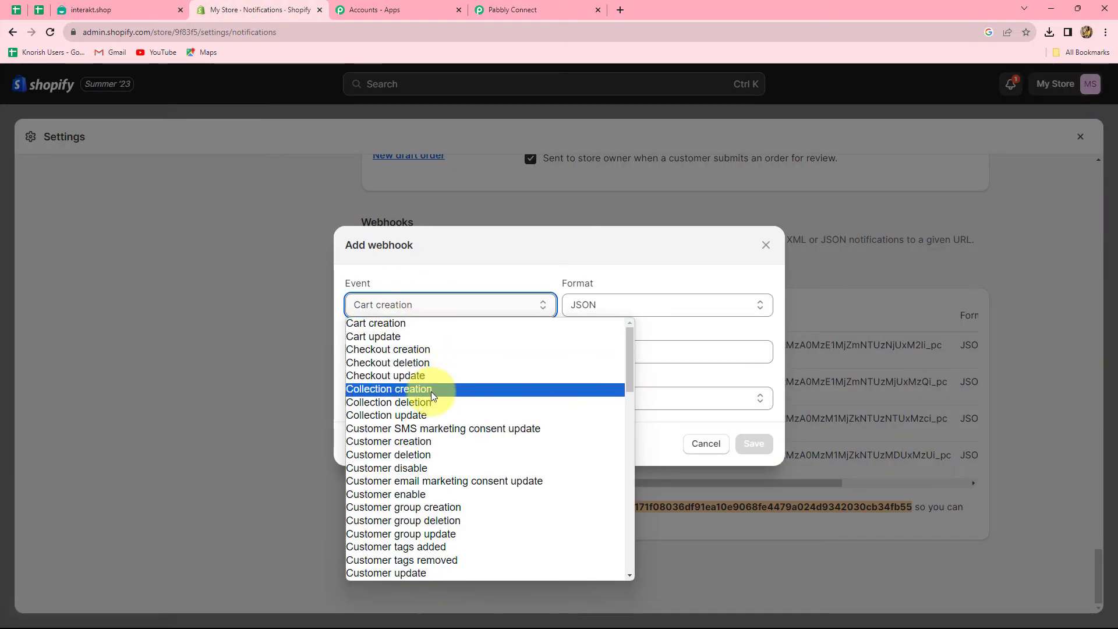
left_click(425, 441)
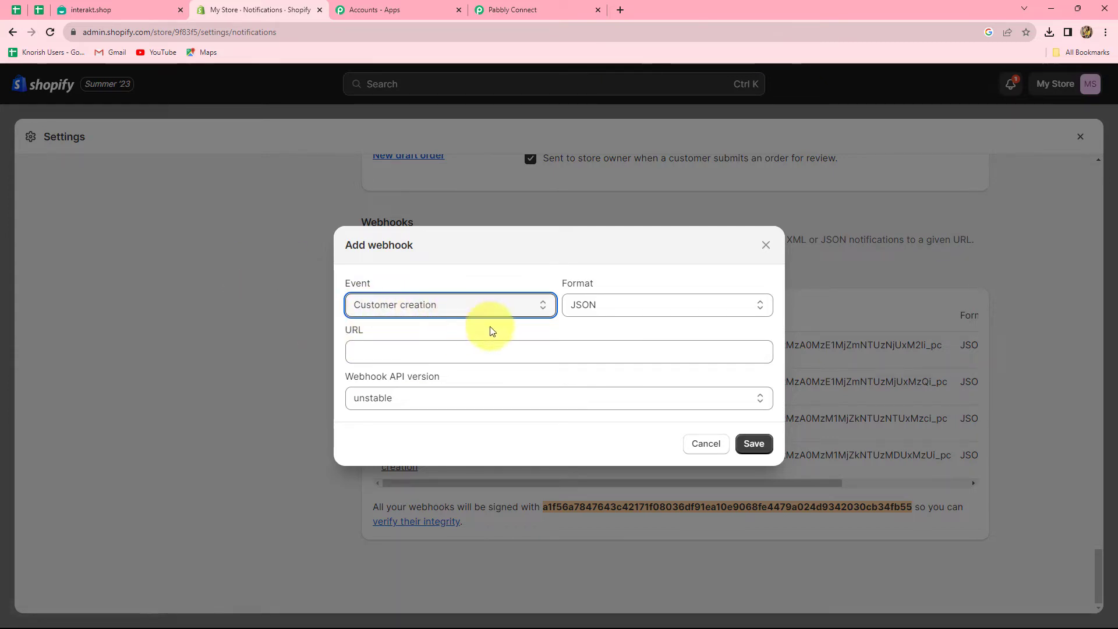
left_click(376, 351)
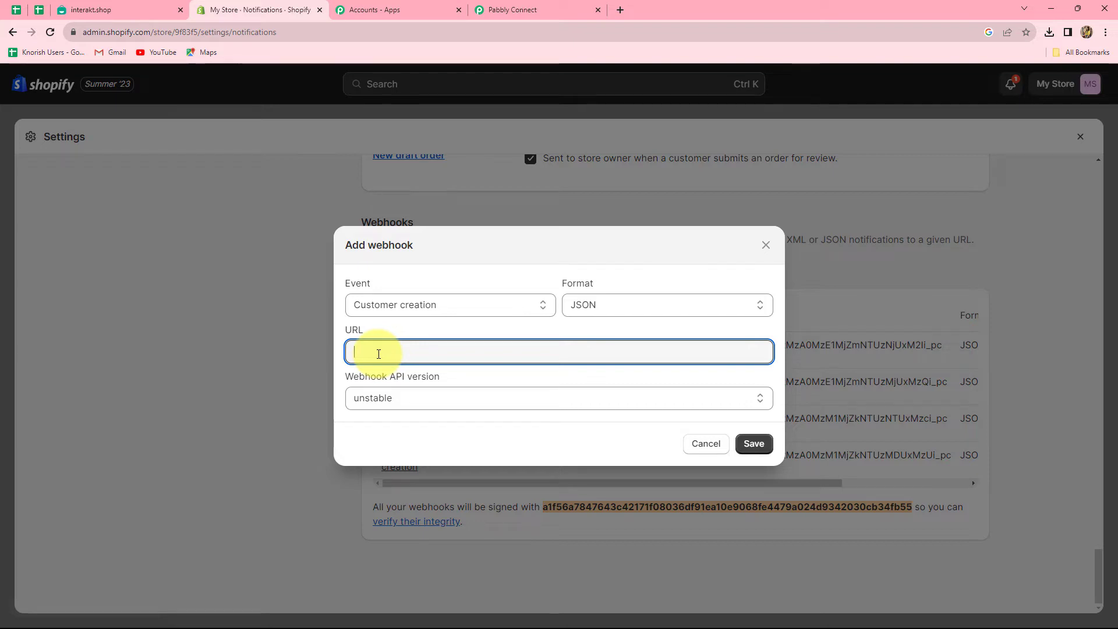
key("ctrl+v")
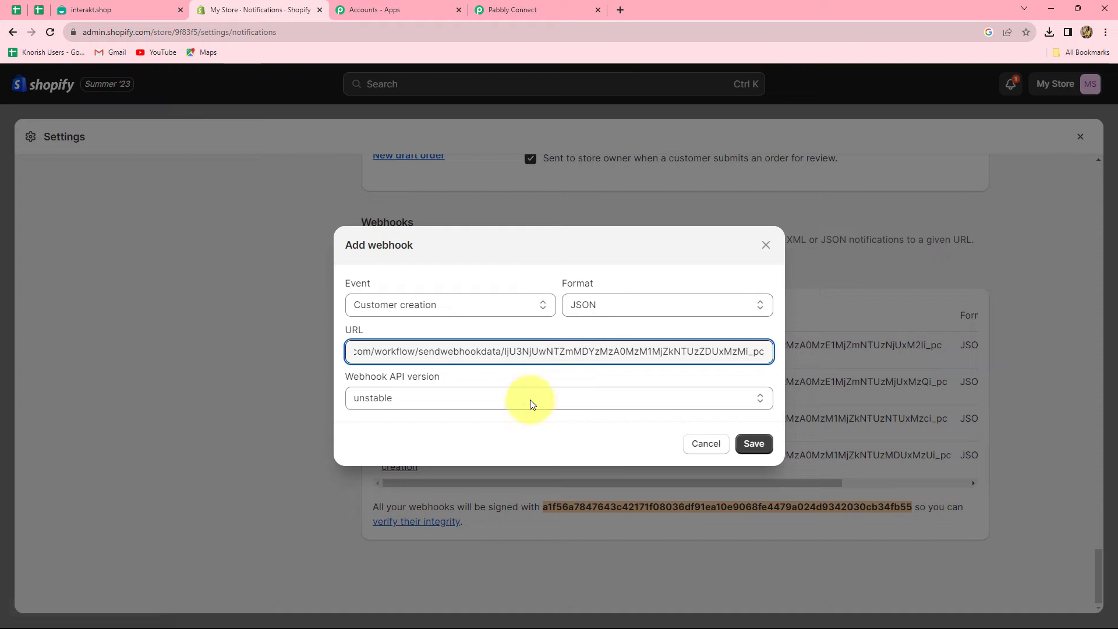
left_click(423, 397)
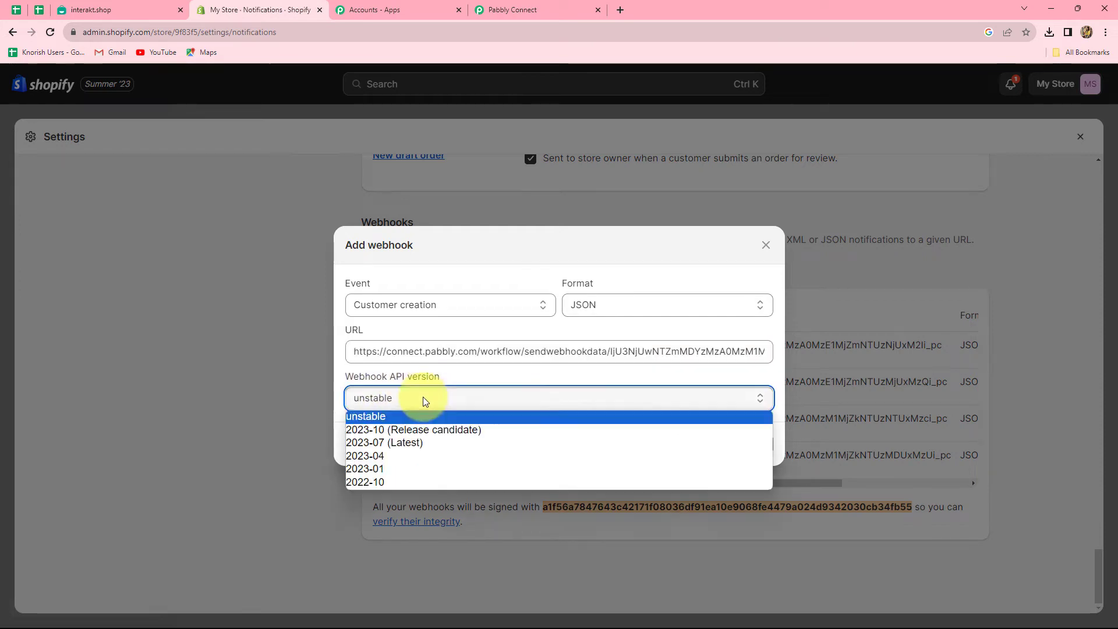
left_click(418, 442)
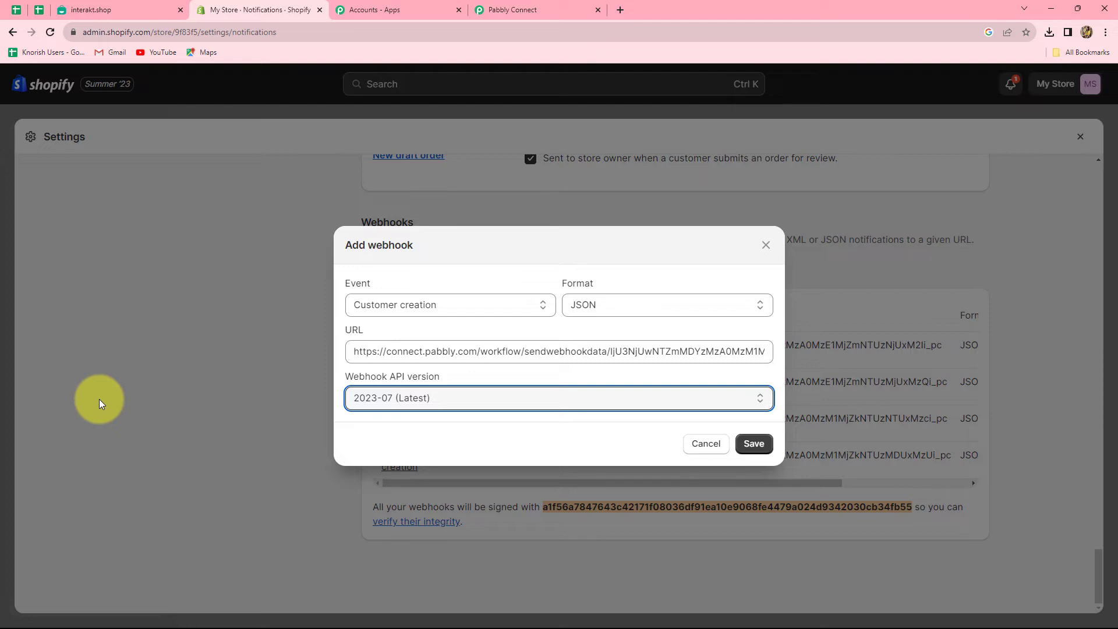
left_click(761, 441)
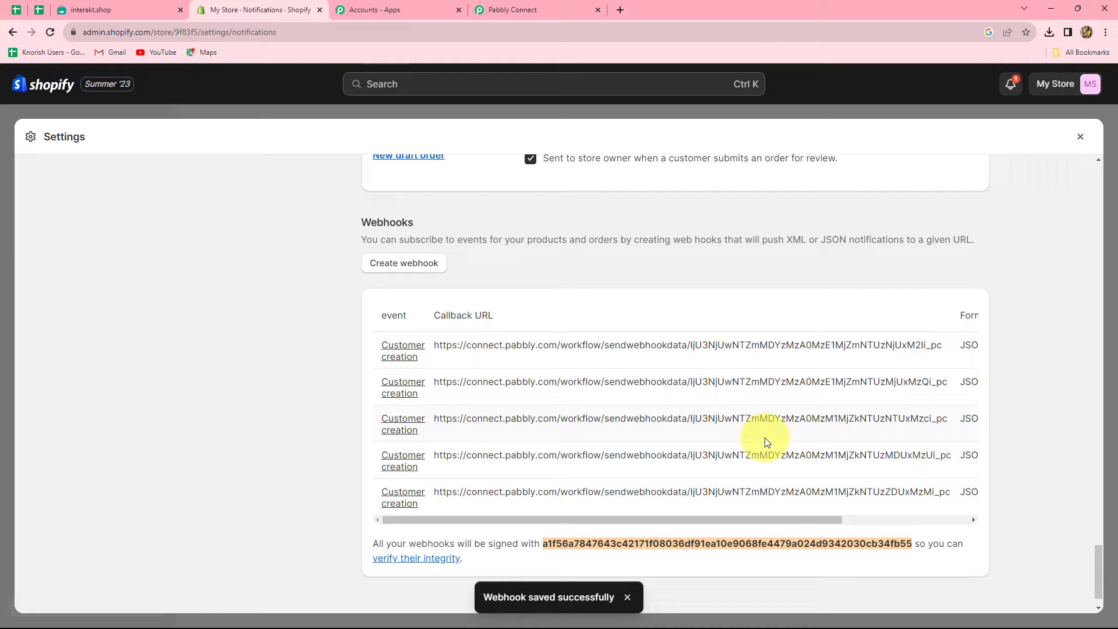
- Switch back to the Pabbly Connect workflow with its waiting Shopify New Customer trigger
left_click(524, 7)
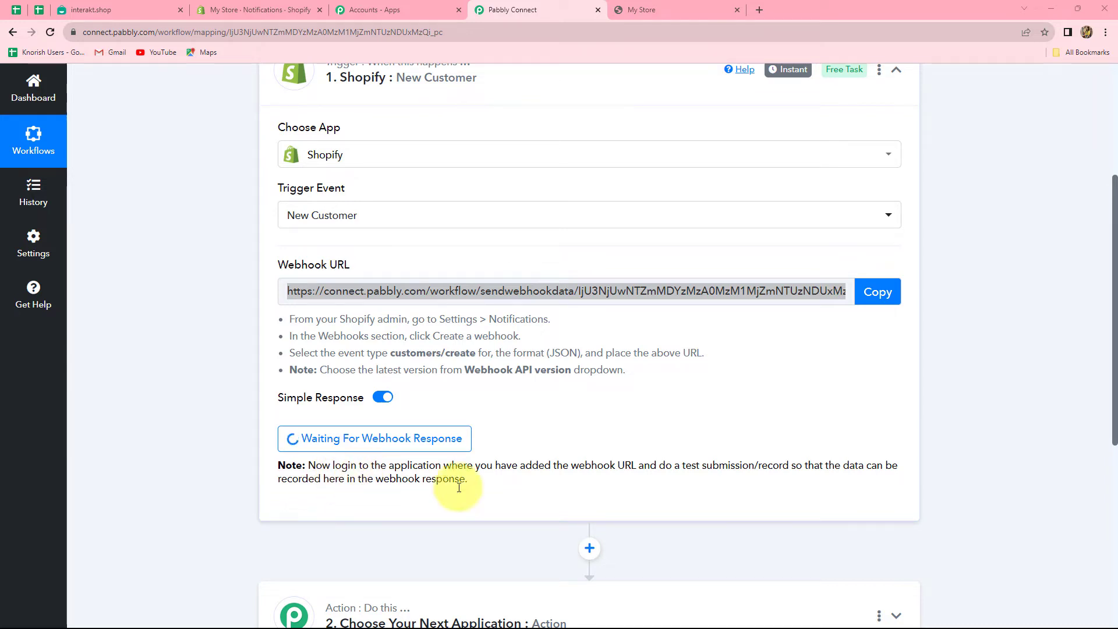
- Go to the My Store storefront and open its customer Login page from the header
left_click(642, 2)
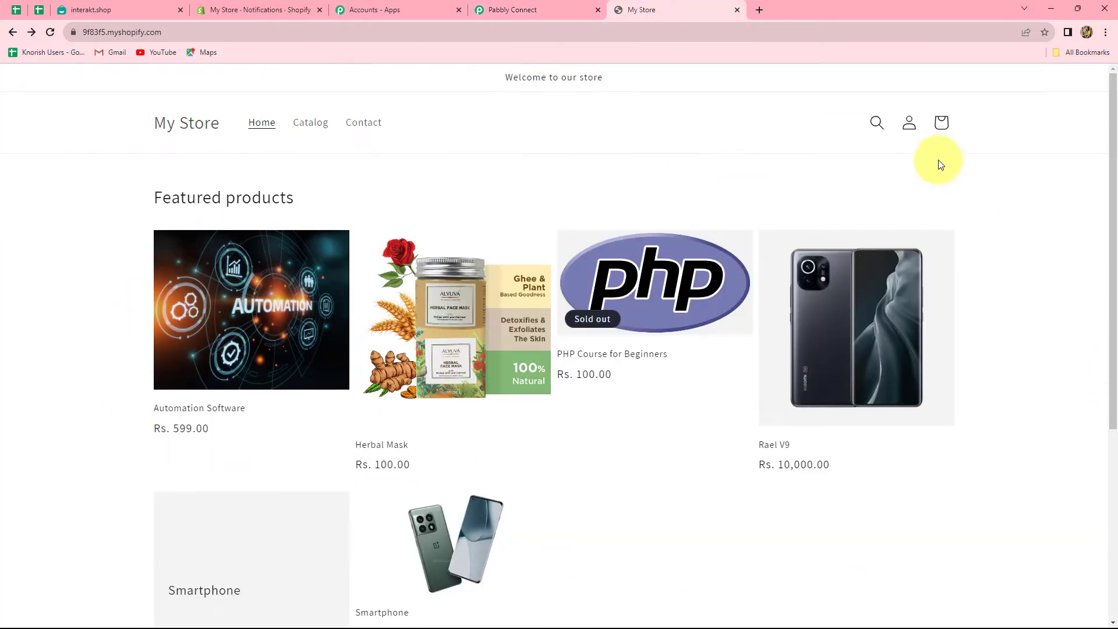
left_click(910, 130)
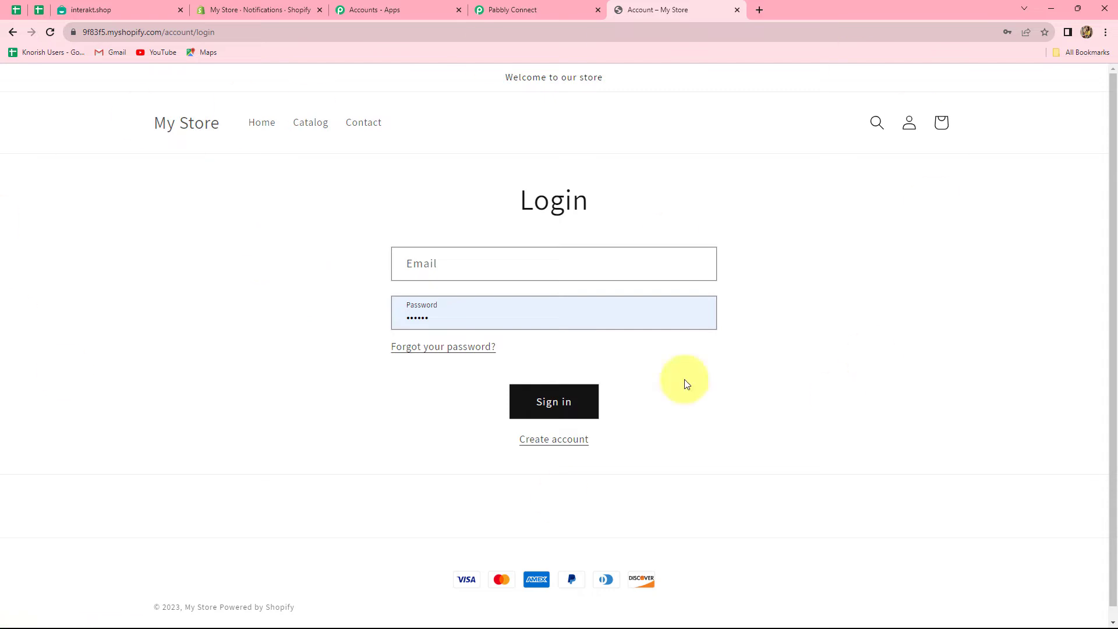
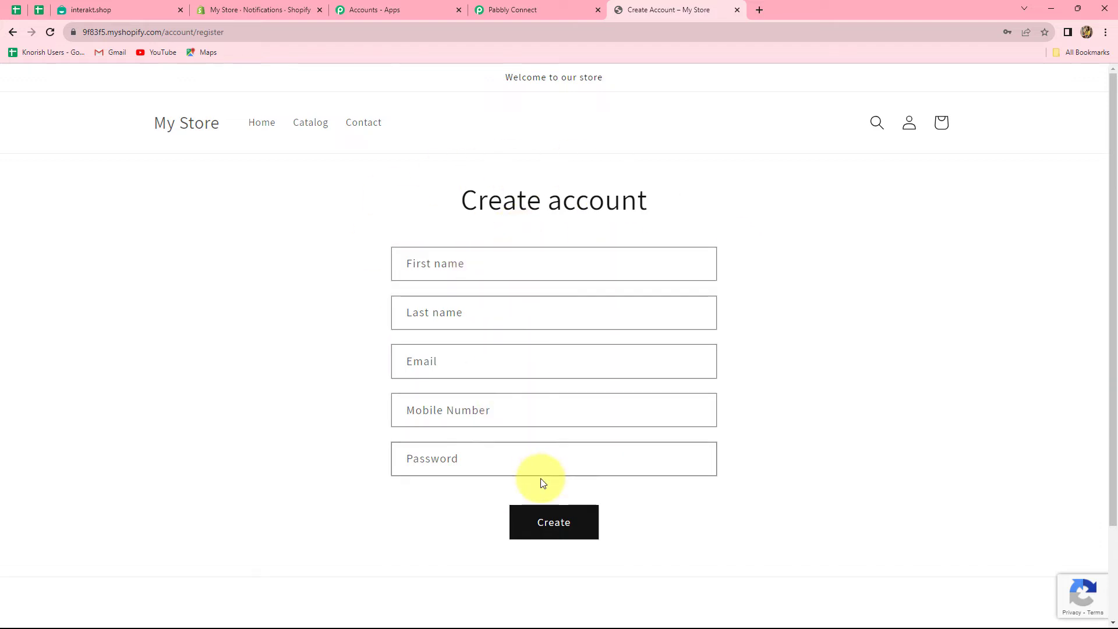
- Enter the test customer's first and last name, e-mail address and +91 mobile number
left_click(460, 268)
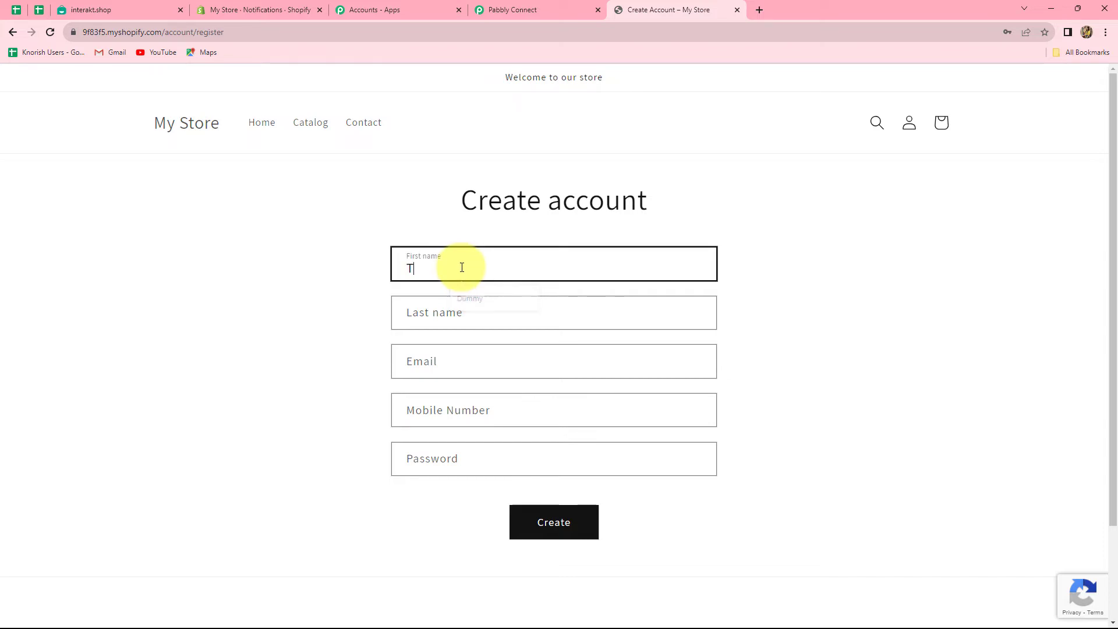
left_click(445, 312)
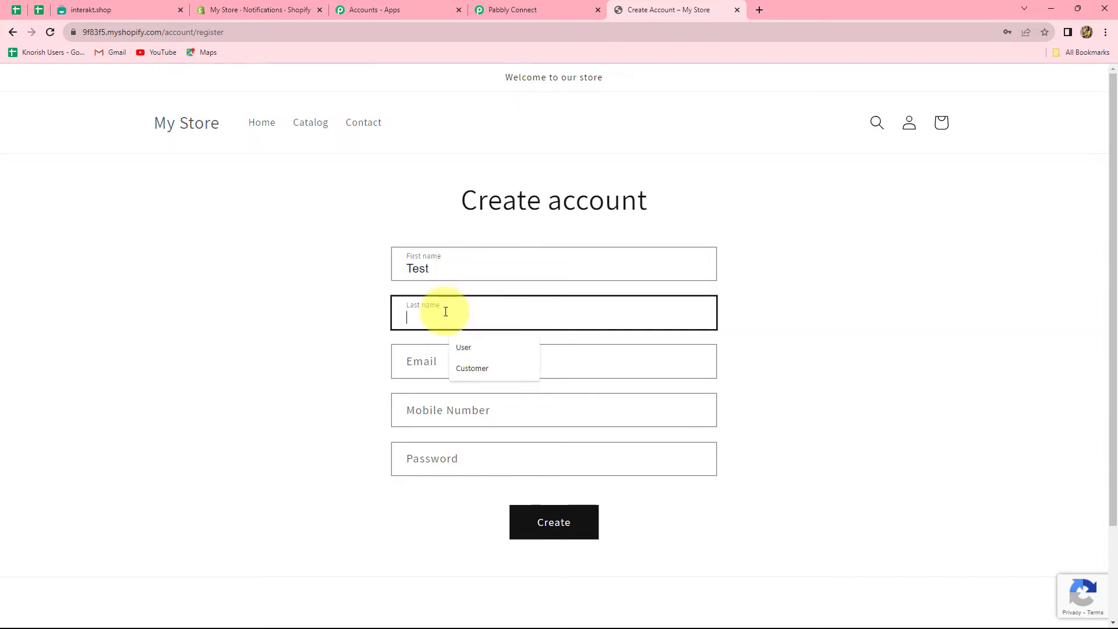
type("Customer")
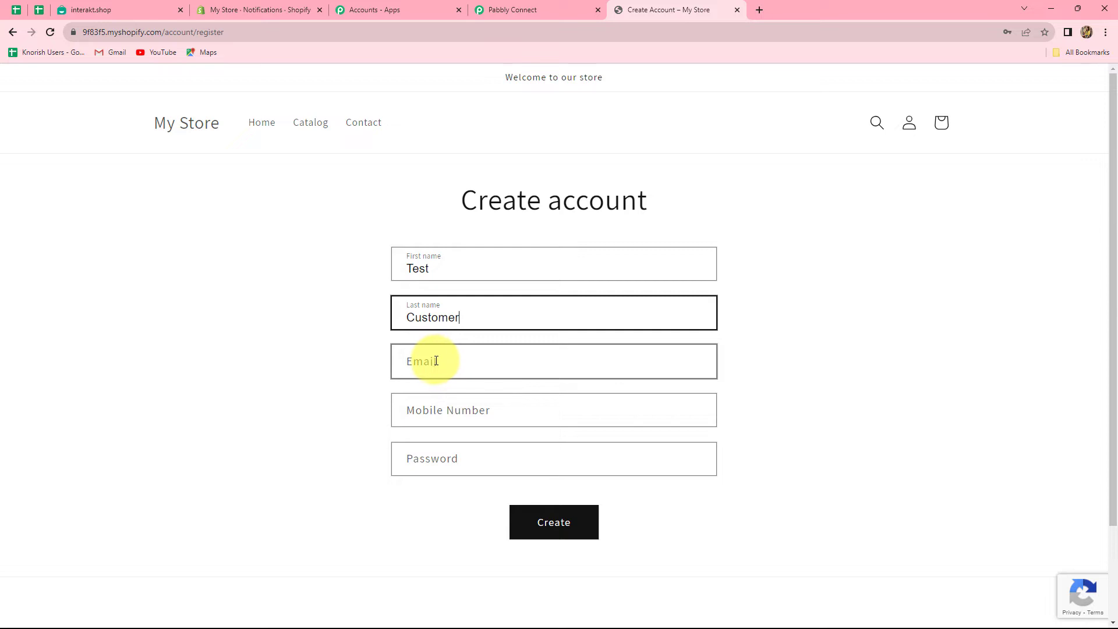
left_click(432, 363)
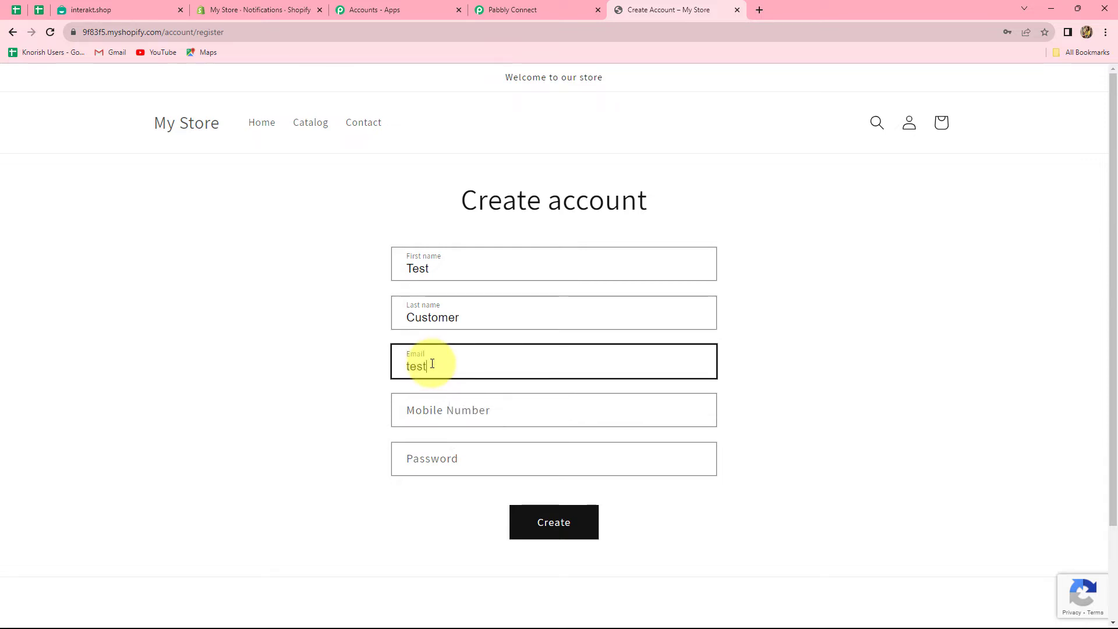
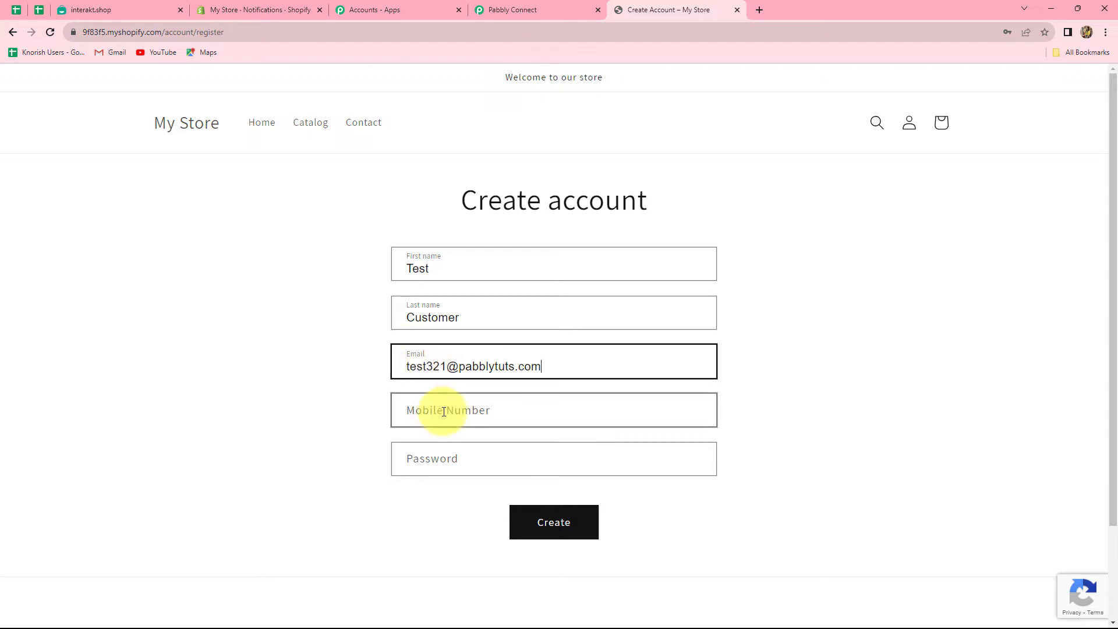
left_click(444, 412)
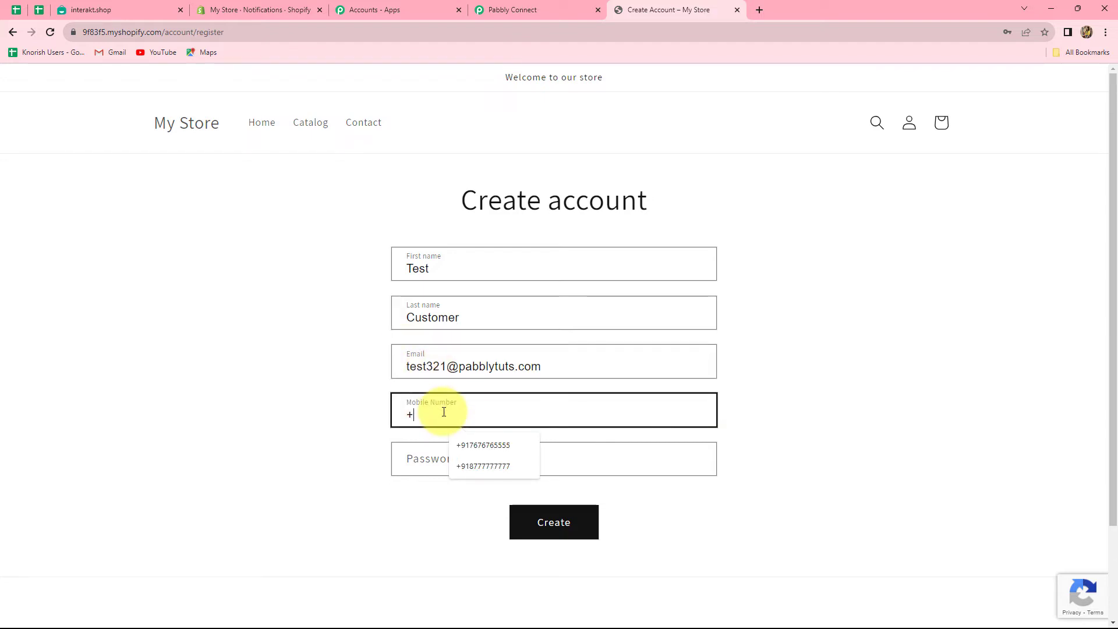
type("+91")
type("7666666666")
- Set the account password, create the customer account and dismiss the save-password prompt
left_click(432, 465)
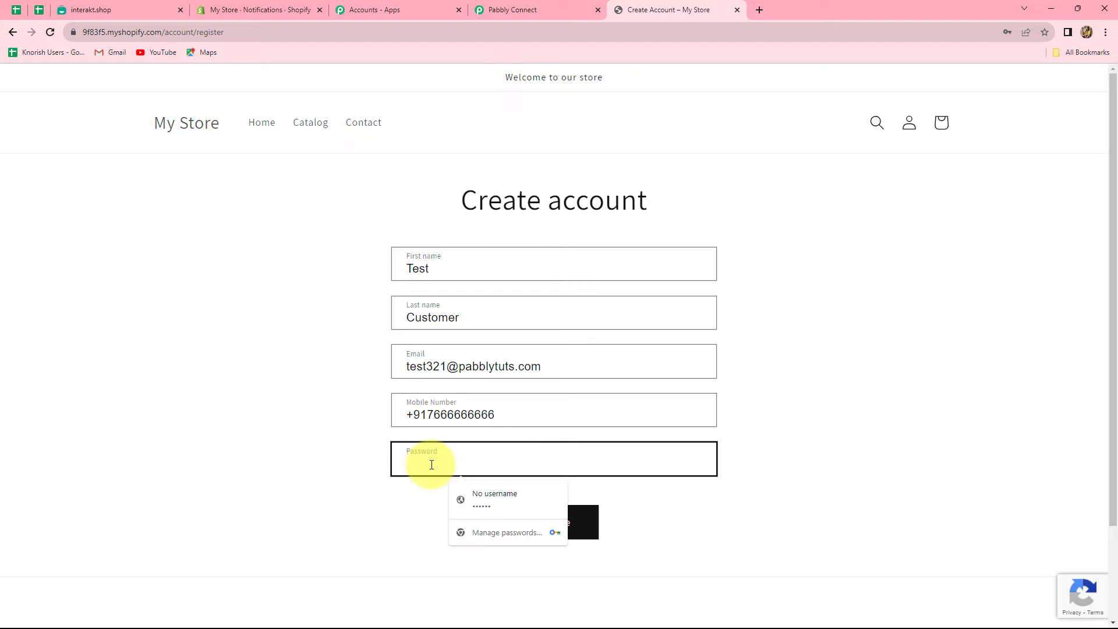
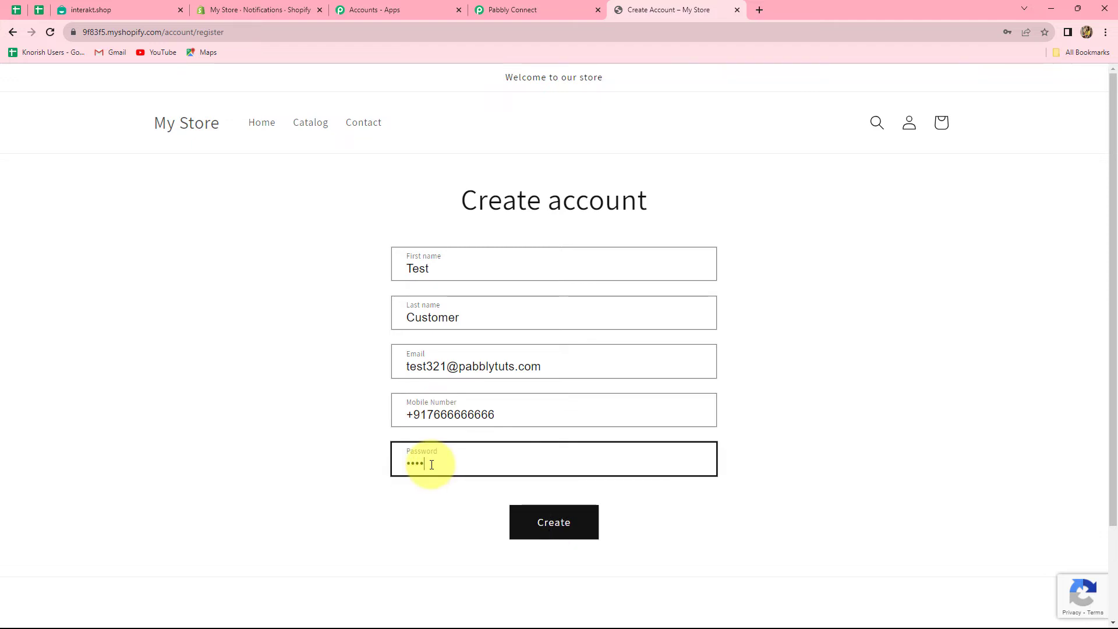
left_click(836, 299)
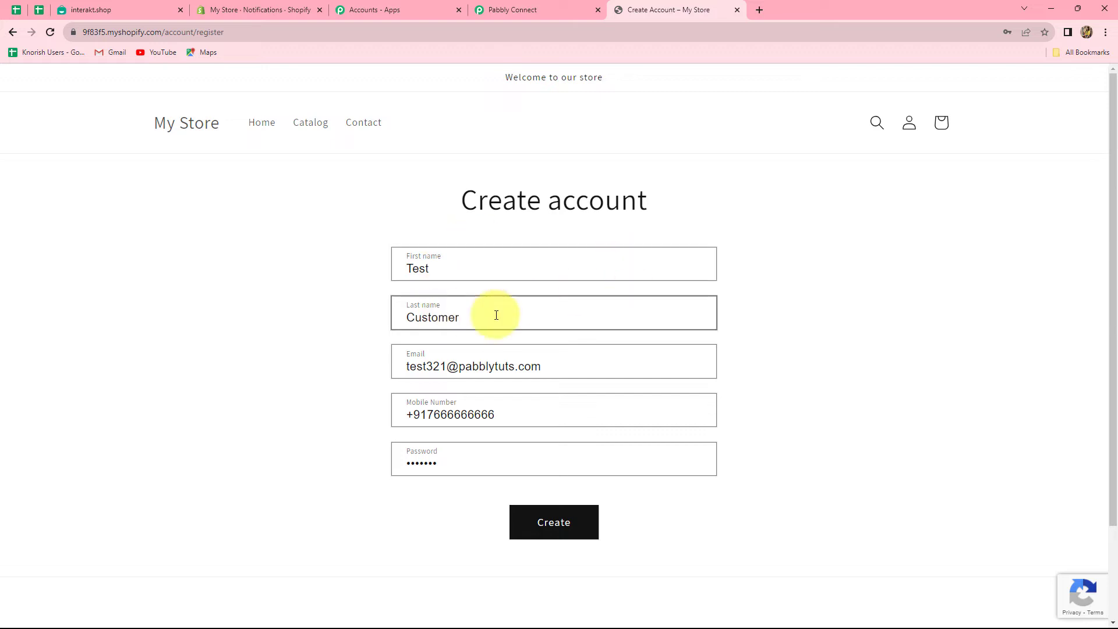
left_click(557, 532)
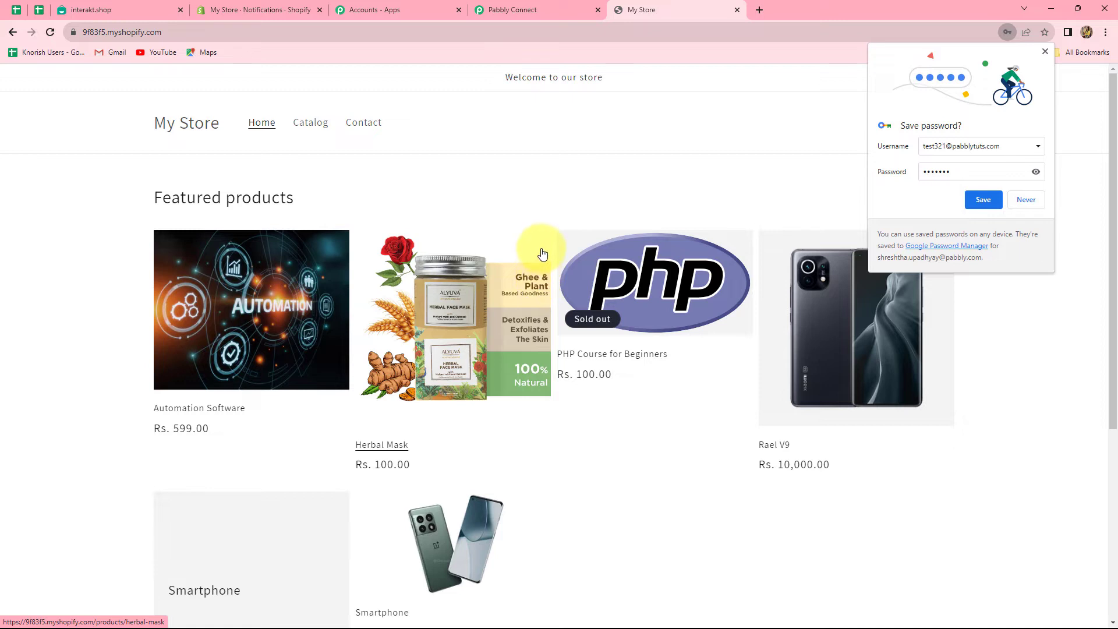
left_click(1045, 50)
- Return to the Pabbly Connect workflow and look through the newly captured webhook response
left_click(528, 8)
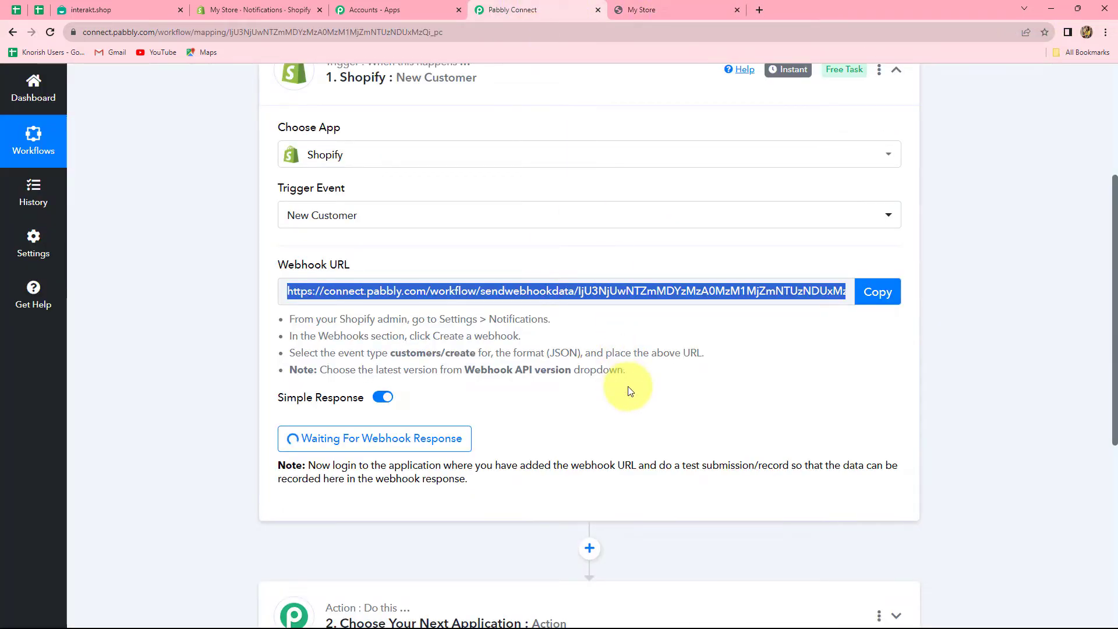
scroll(1032, 379, "down", 8)
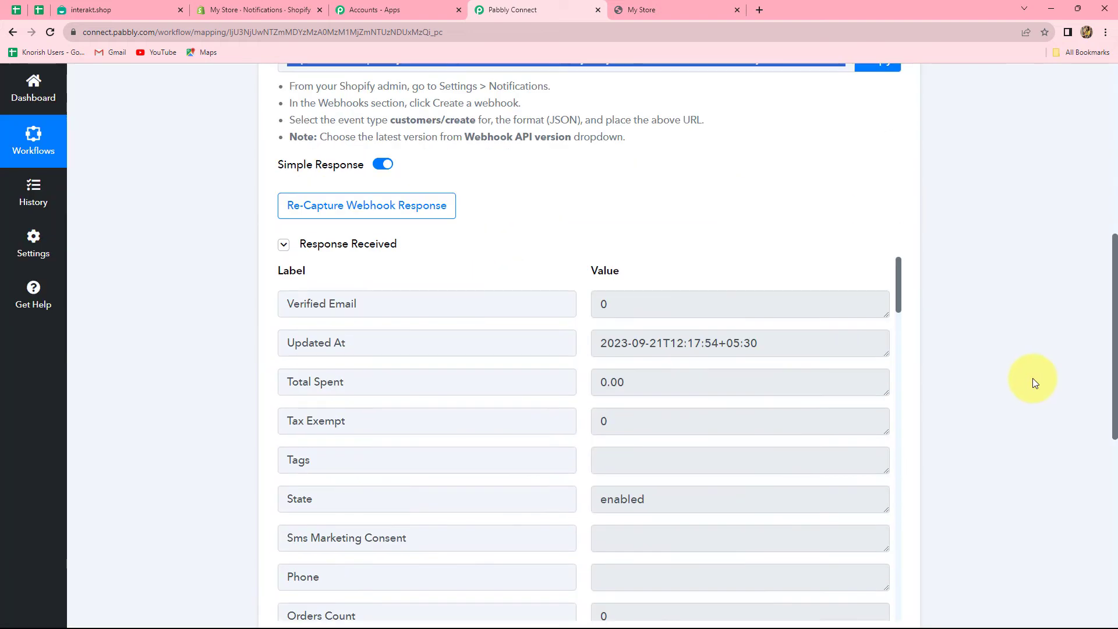
scroll(683, 288, "down", 7)
scroll(663, 240, "up", 4)
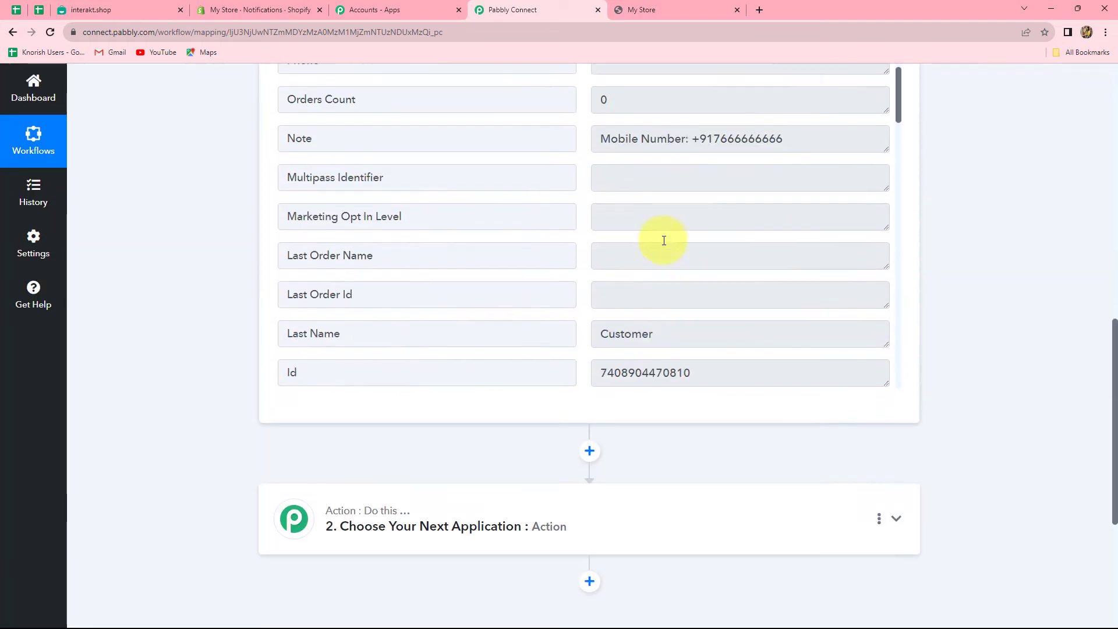
scroll(664, 240, "down", 3)
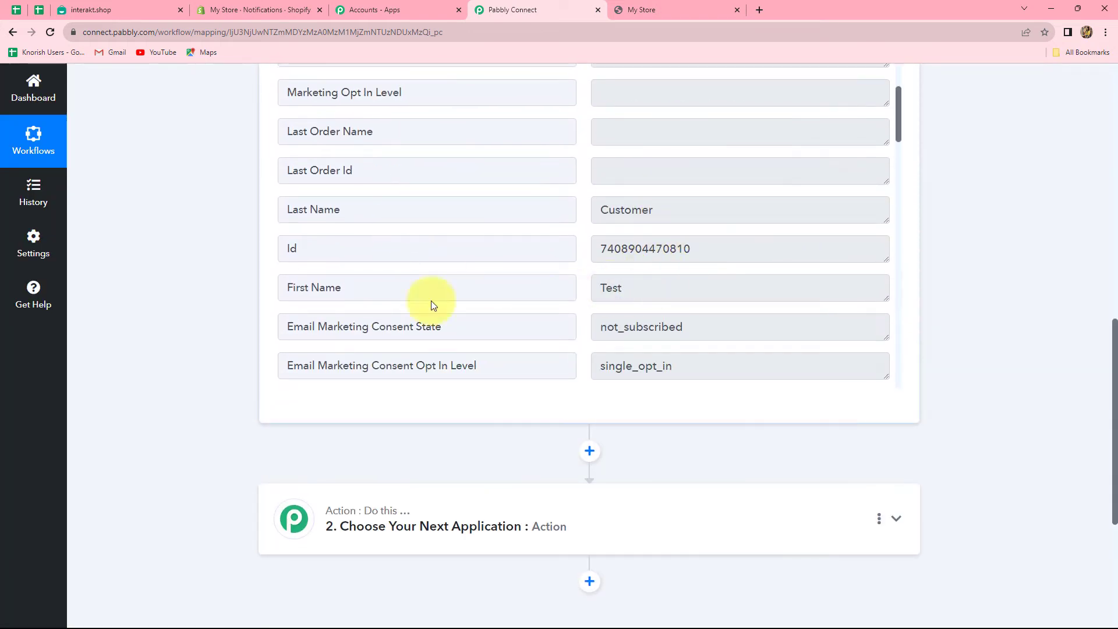
scroll(663, 232, "up", 4)
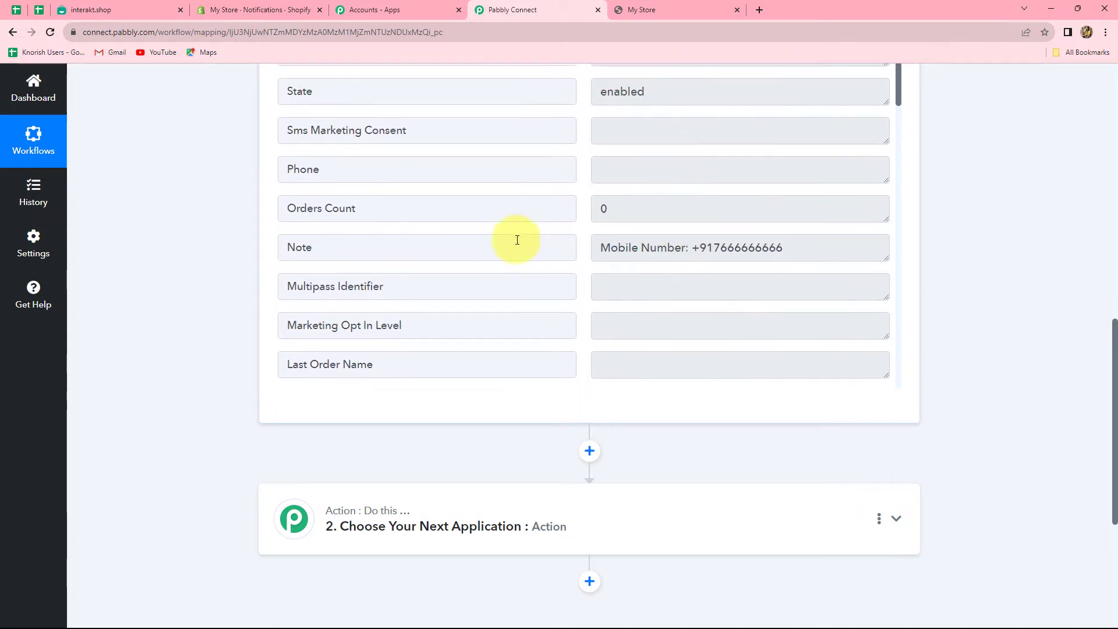
scroll(845, 290, "down", 10)
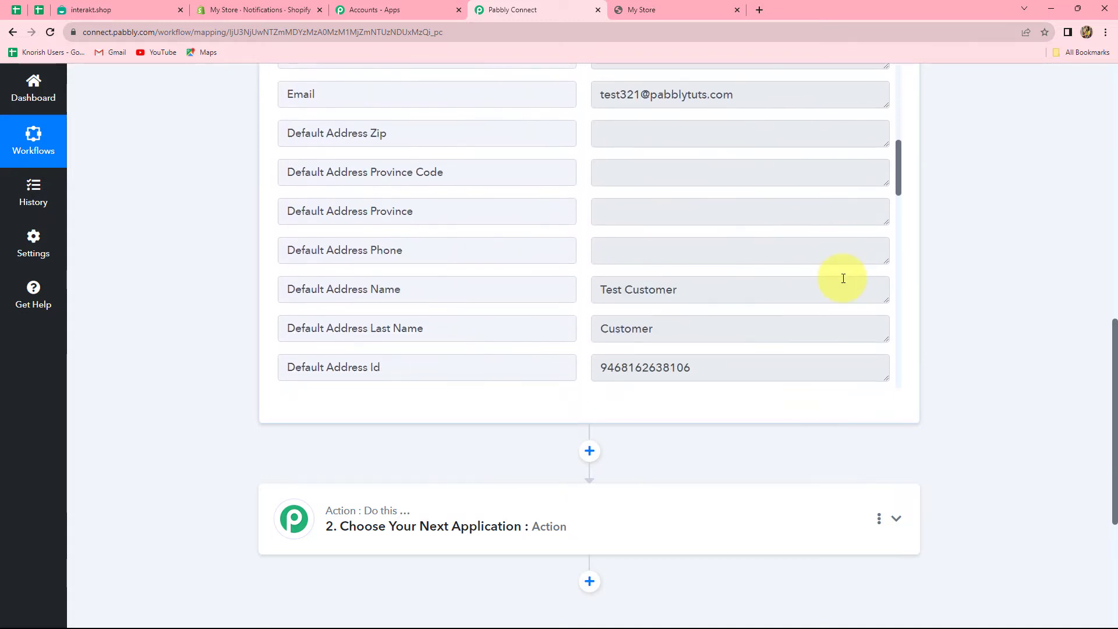
scroll(833, 265, "up", 2)
scroll(962, 306, "up", 4)
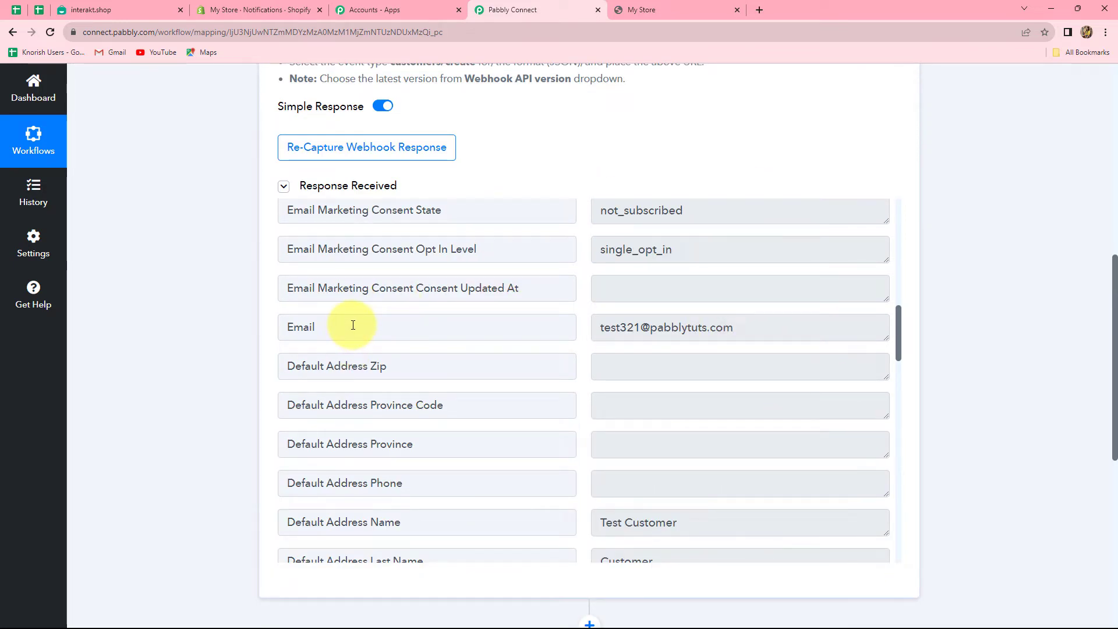
scroll(751, 449, "up", 6)
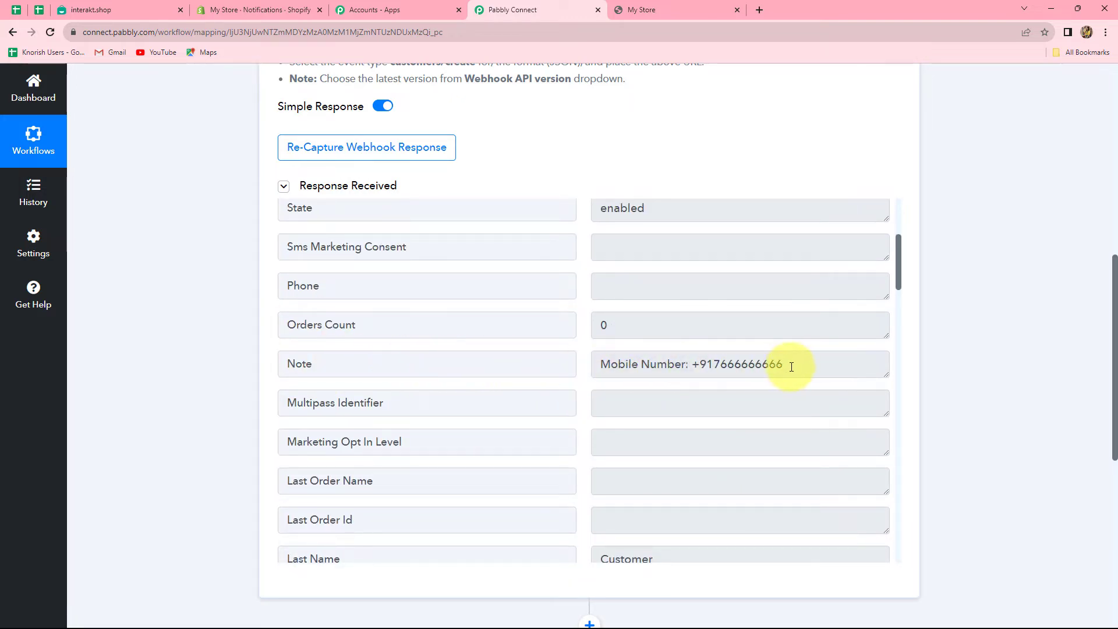
- Check that the mobile number arrived in the Note field behind a 'Mobile Number:' prefix
left_click_drag(791, 366, 690, 365)
left_click(865, 368)
left_click(346, 369)
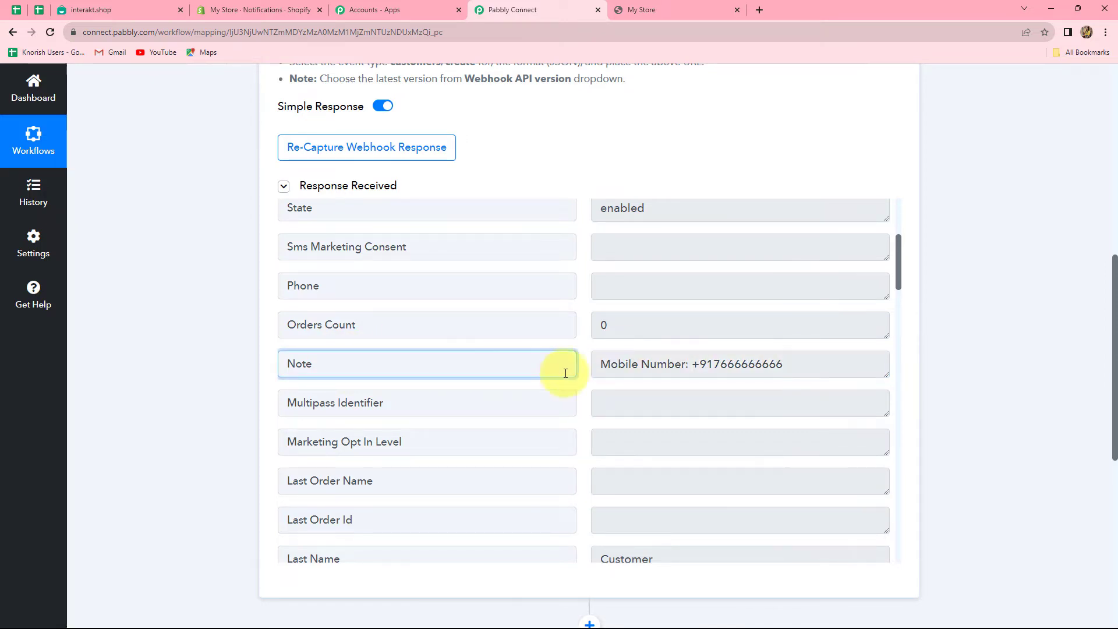
left_click(728, 374)
left_click_drag(602, 365, 689, 365)
left_click(798, 366)
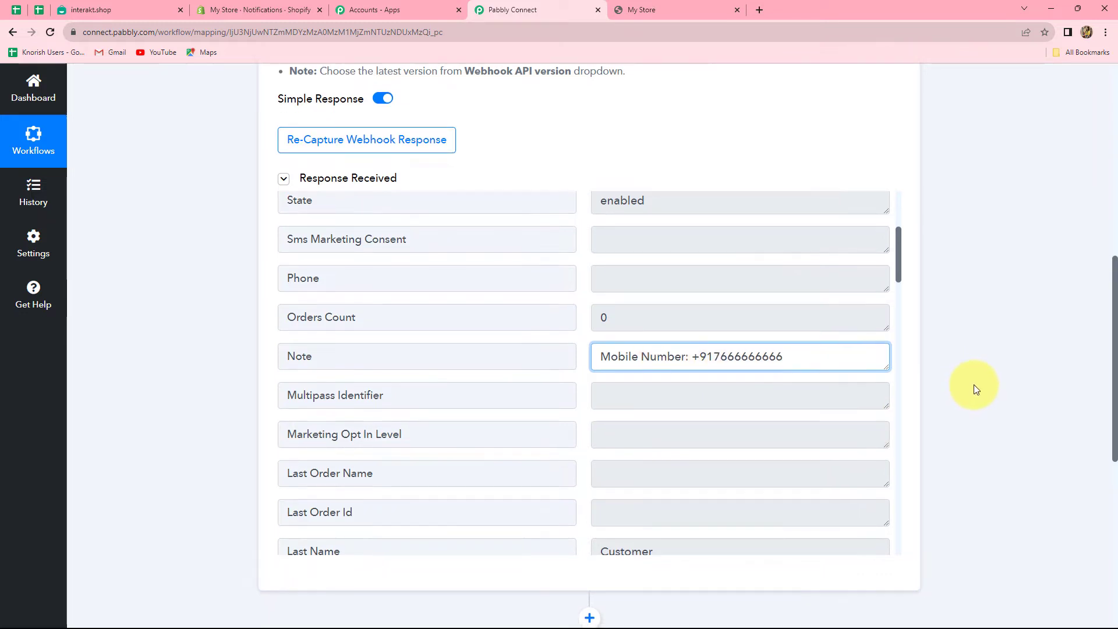
scroll(973, 384, "down", 5)
- Add a Text Formatter action step using Text (Basic Formatting) and connect it
left_click(589, 344)
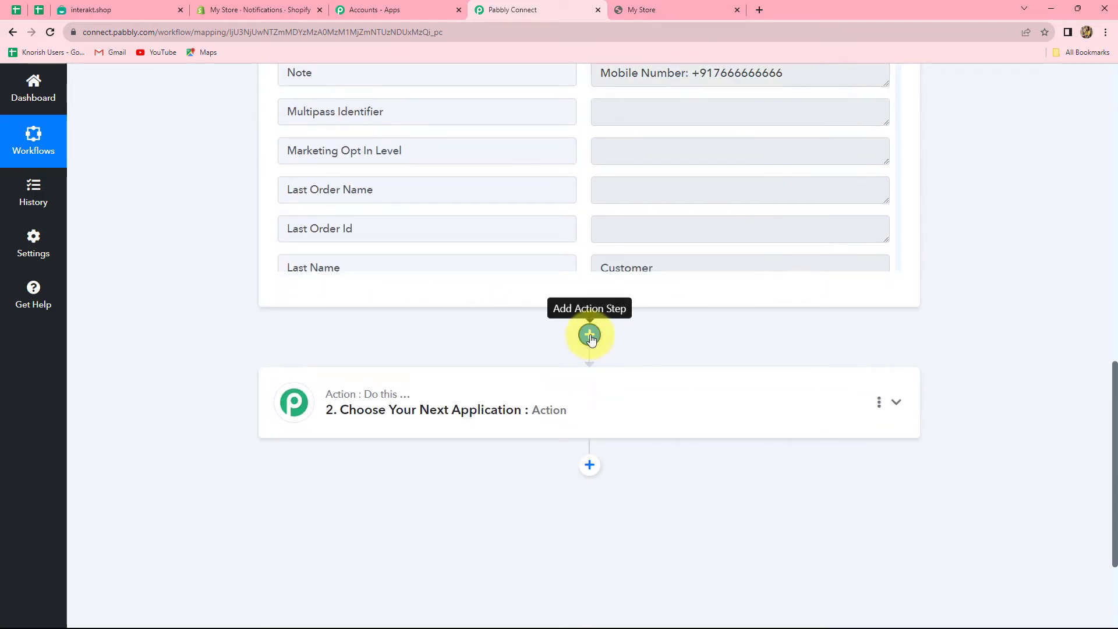
scroll(521, 453, "down", 4)
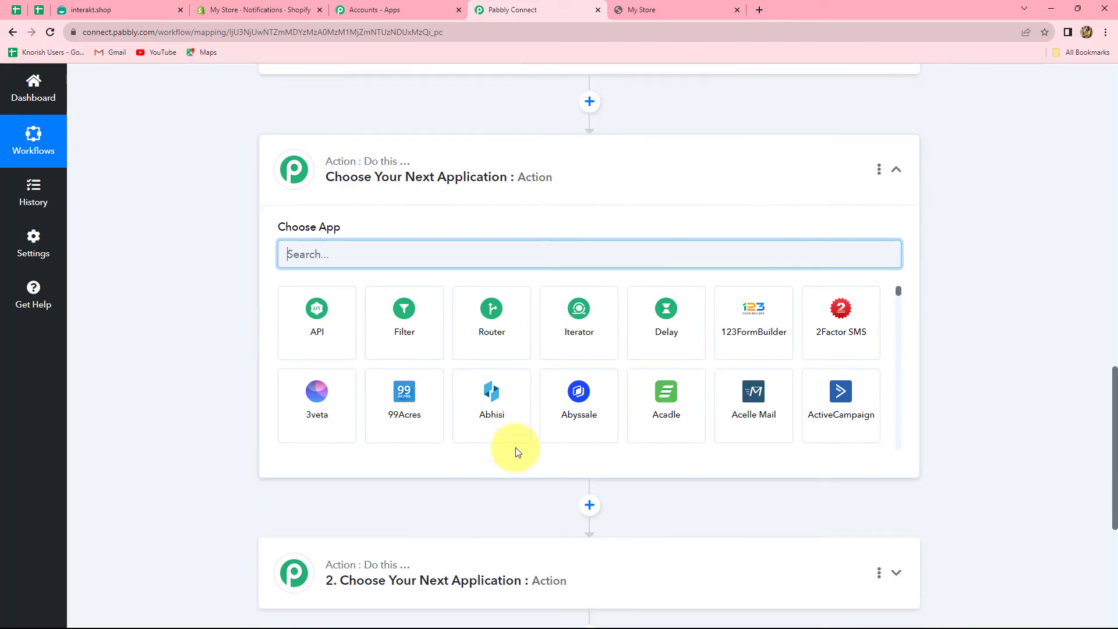
type("Tex")
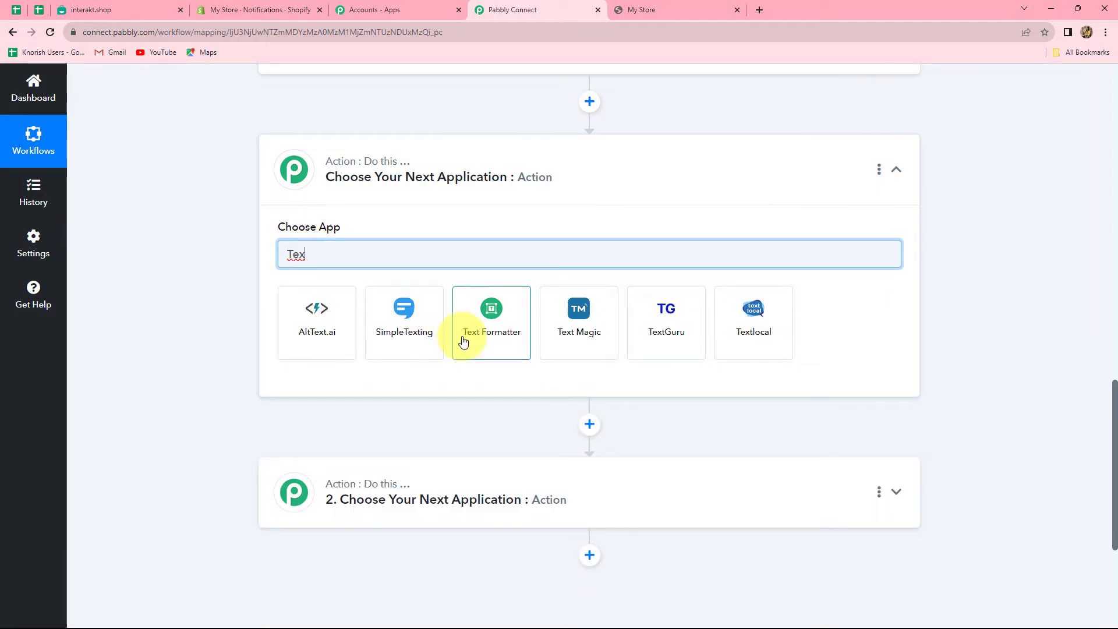
left_click(465, 342)
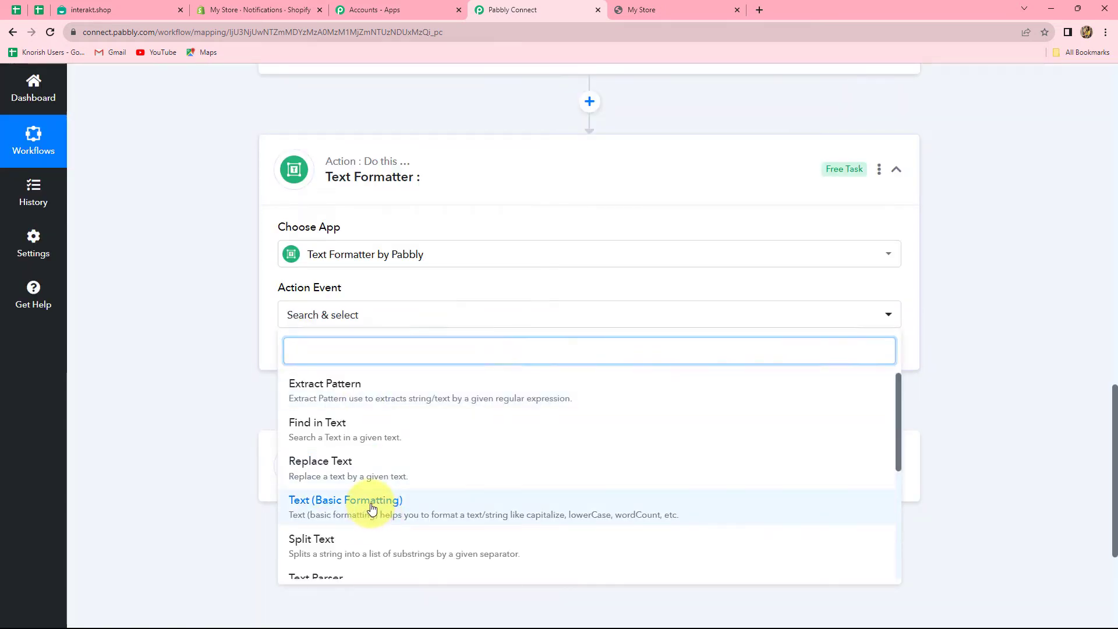
left_click(372, 505)
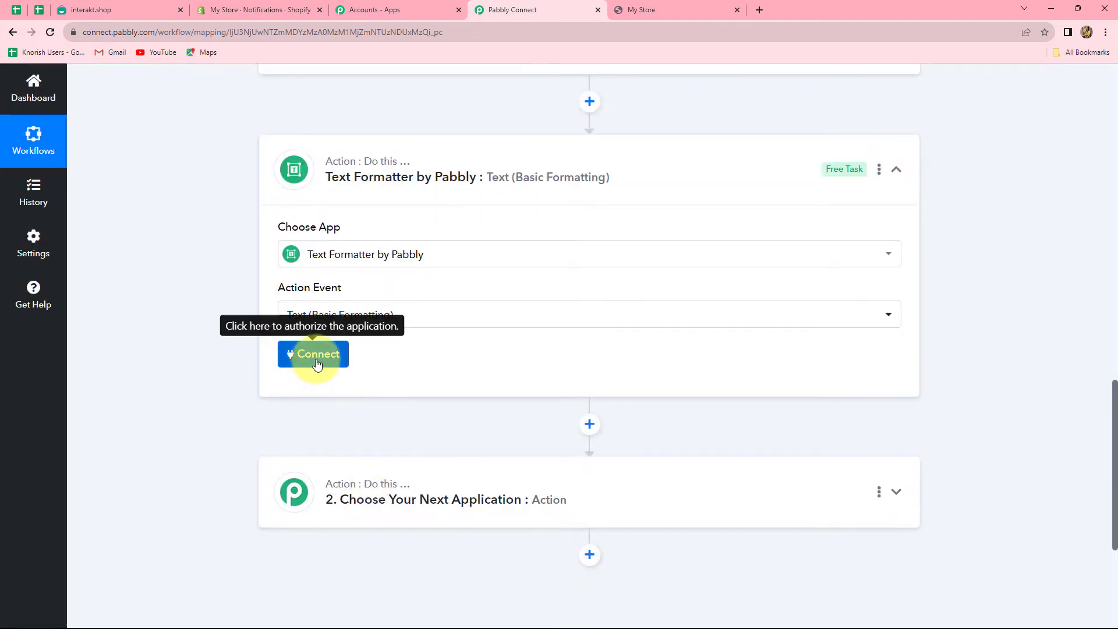
left_click(316, 359)
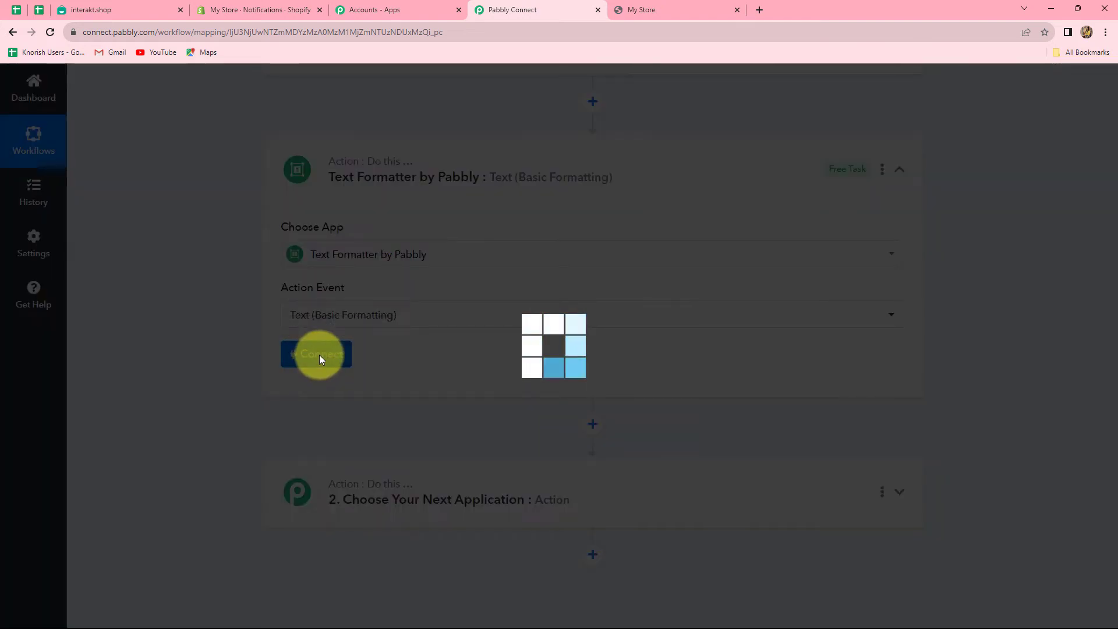
scroll(619, 163, "down", 4)
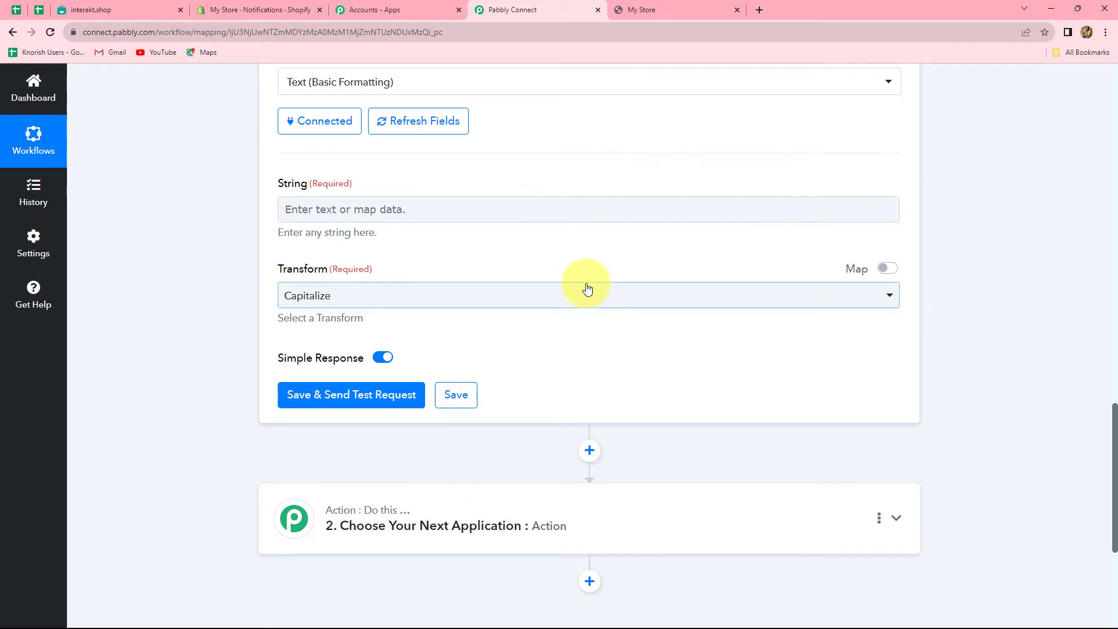
- Map the Shopify customer's Note field into the formatter's String field
scroll(587, 288, "up", 2)
scroll(587, 288, "up", 2)
scroll(587, 289, "down", 2)
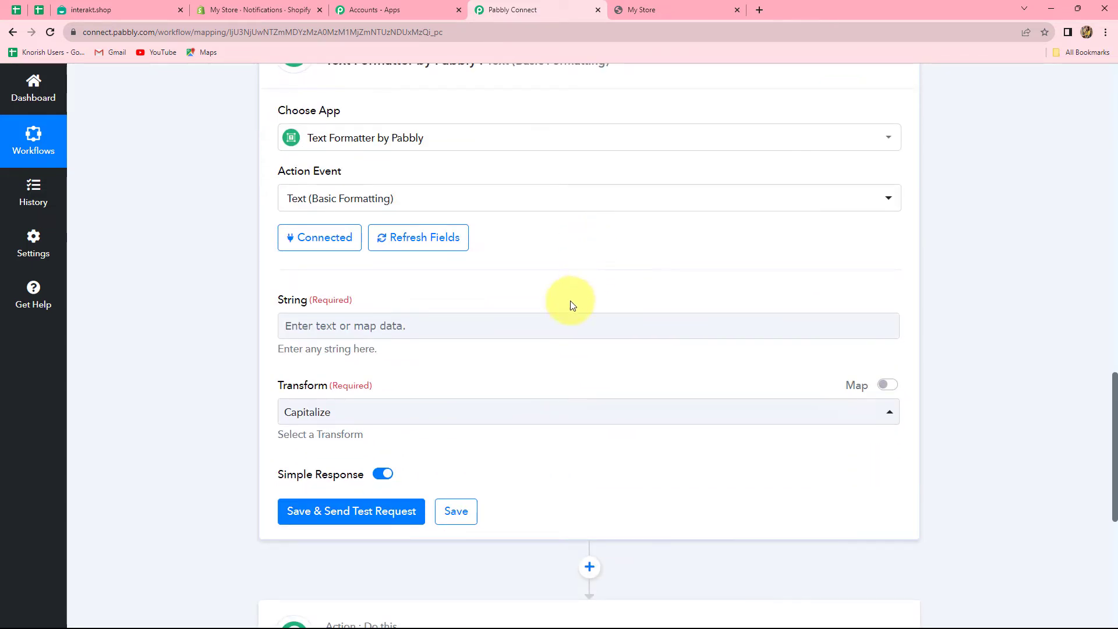
scroll(504, 322, "down", 2)
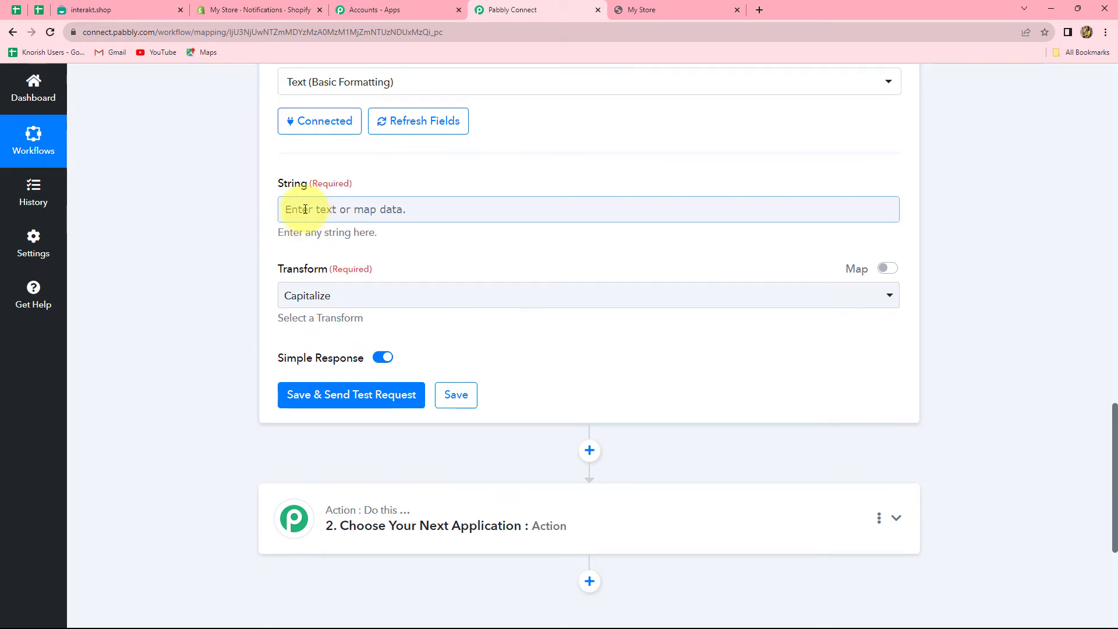
left_click(311, 209)
left_click(312, 324)
scroll(407, 457, "down", 1)
scroll(394, 468, "down", 1)
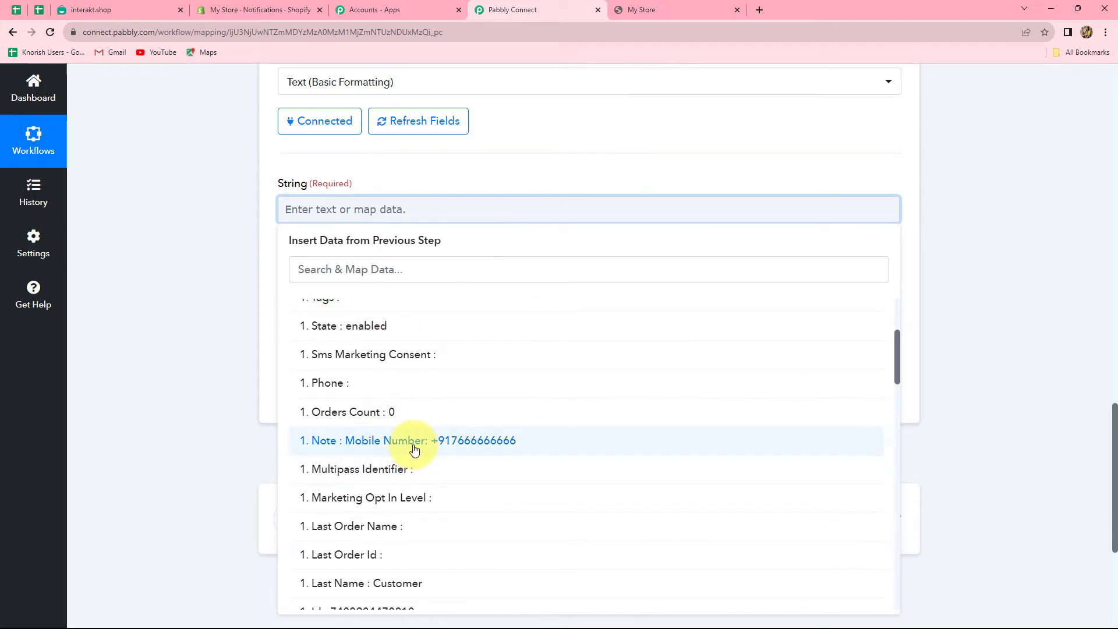
left_click(422, 440)
left_click(1050, 250)
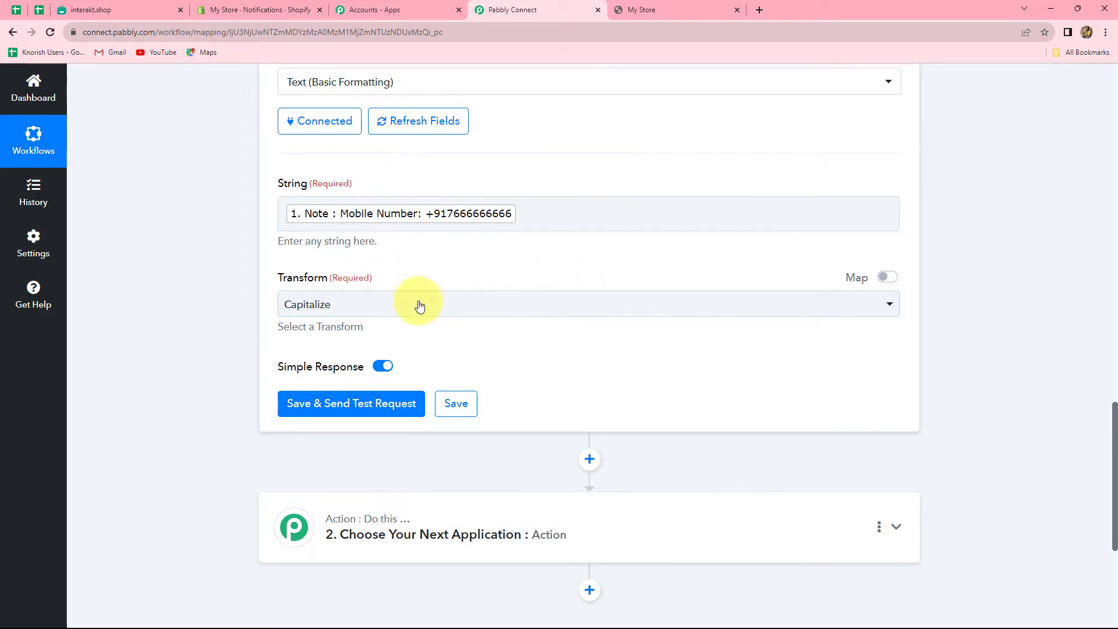
- Set Transform to Extract Phone Number, save and test, confirming only the number is returned
scroll(392, 189, "down", 2)
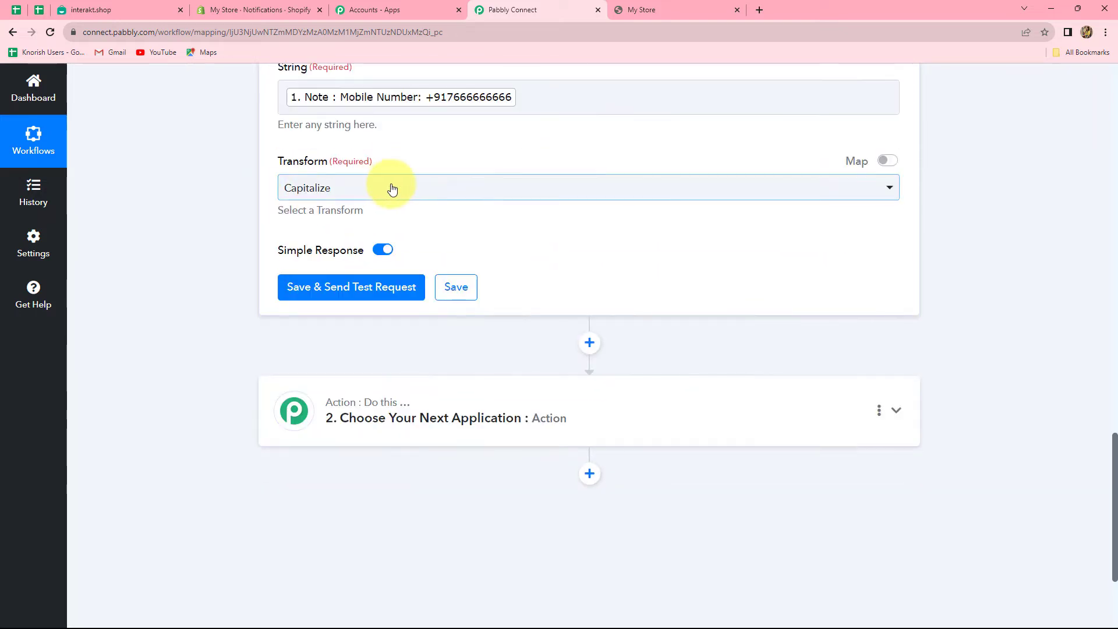
left_click(361, 194)
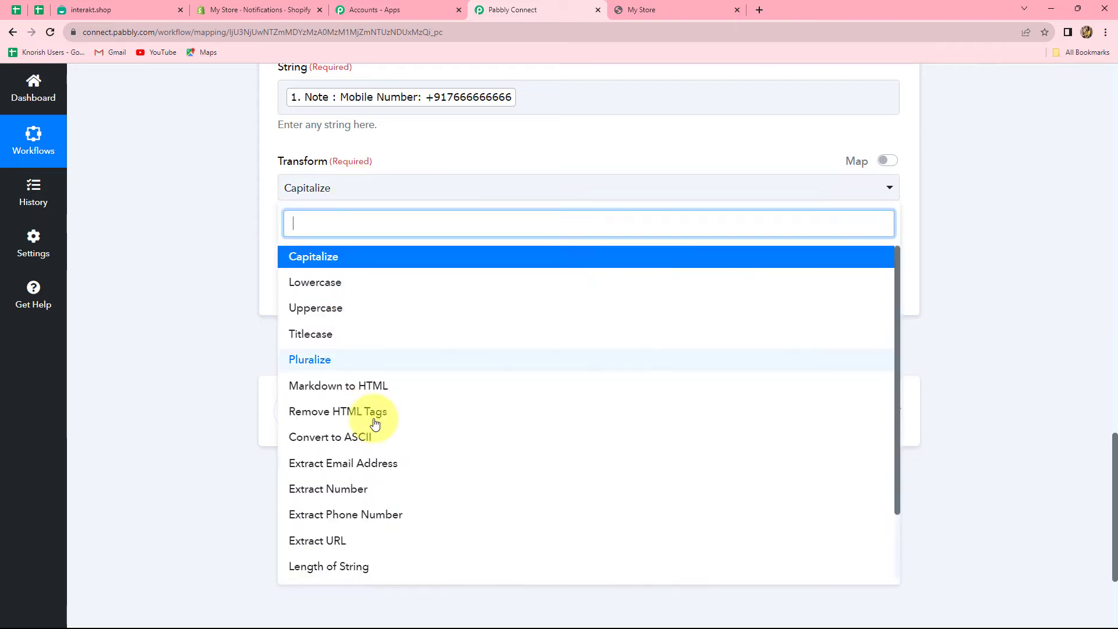
scroll(370, 512, "down", 1)
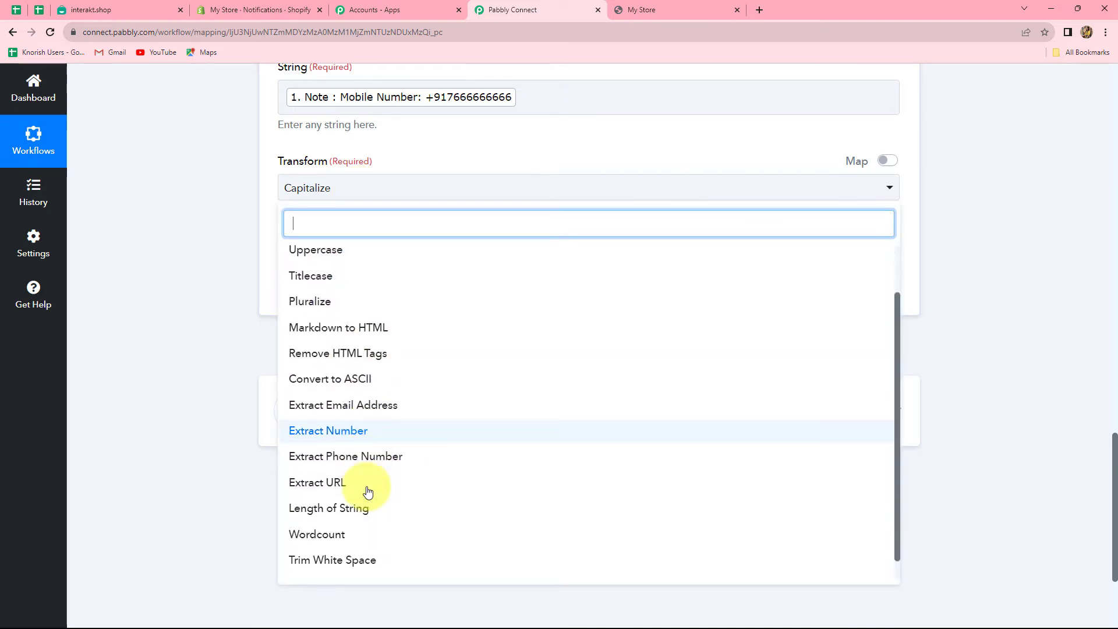
left_click(343, 457)
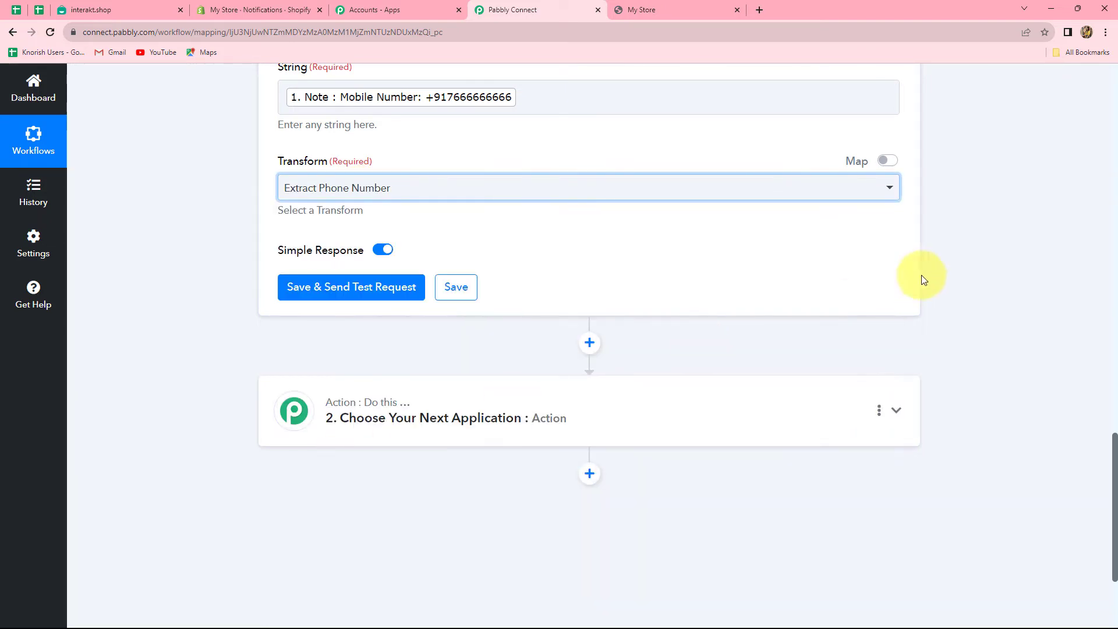
left_click(370, 288)
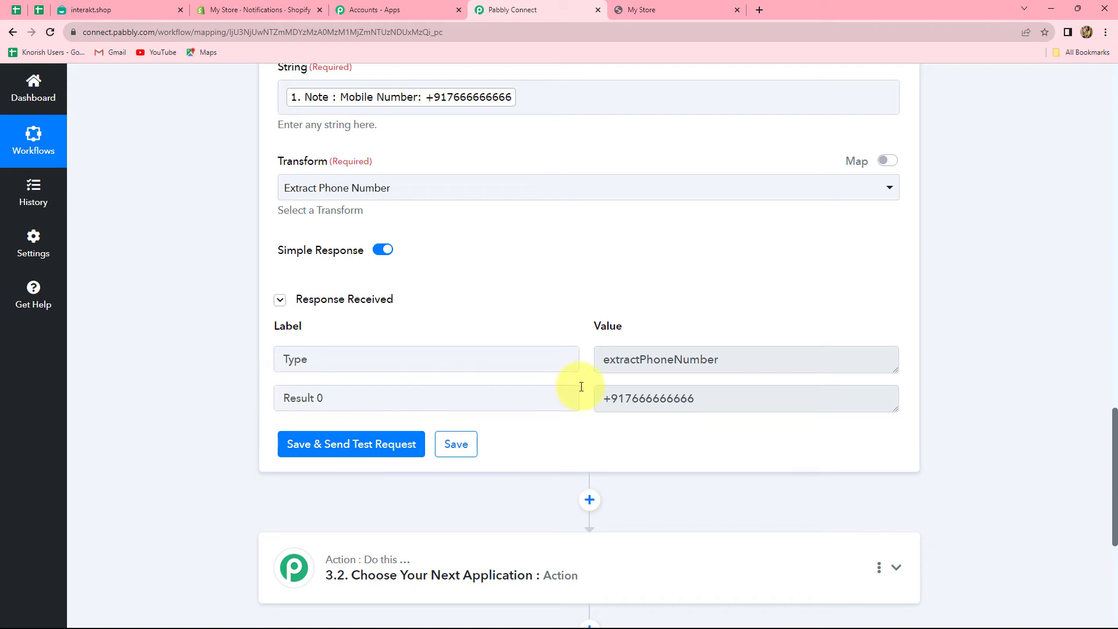
left_click_drag(697, 399, 606, 407)
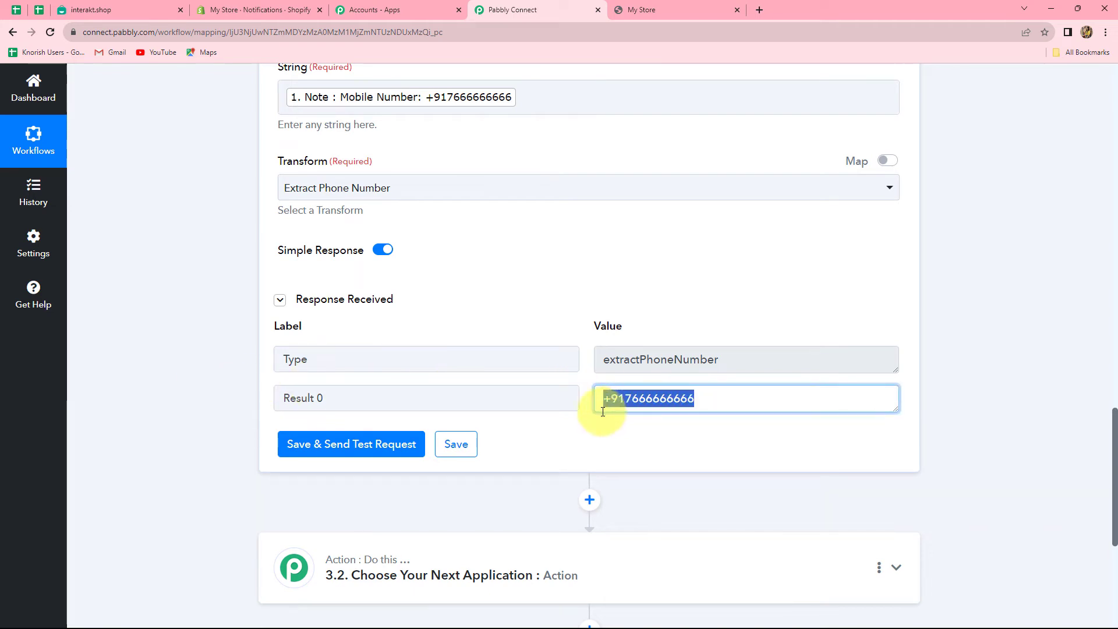
left_click(964, 381)
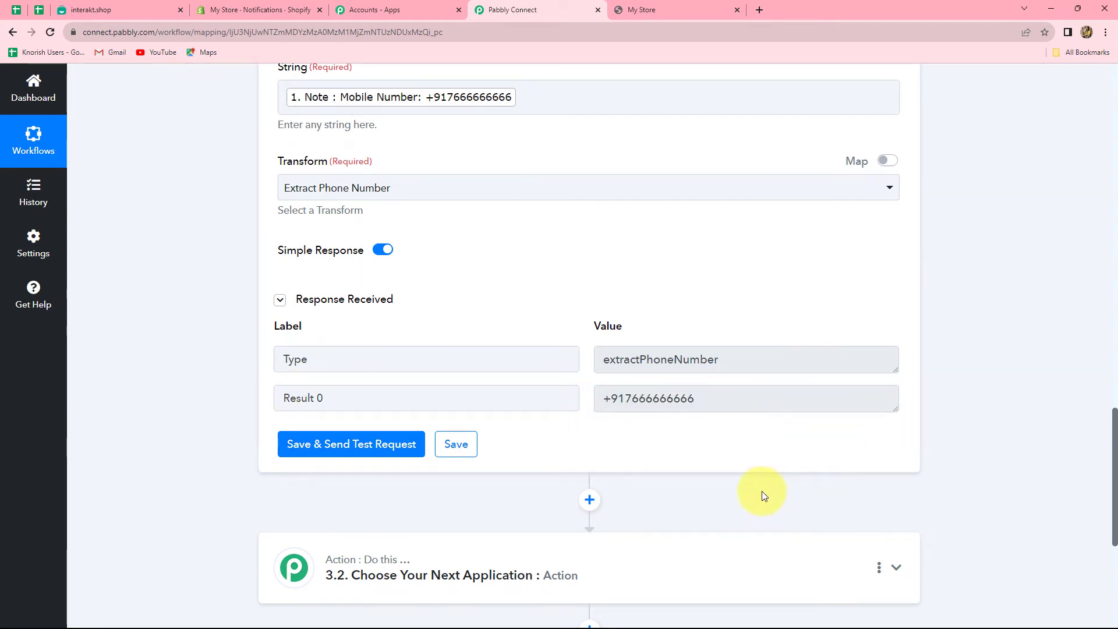
scroll(763, 490, "down", 4)
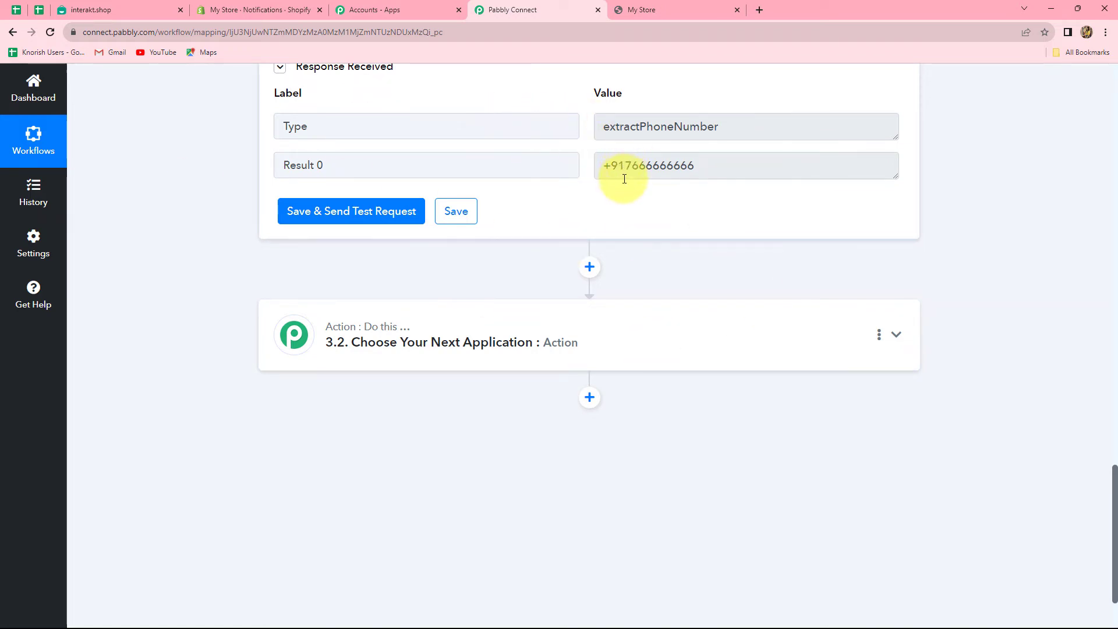
scroll(387, 282, "down", 1)
- Pick Interakt with the Create / Update User action event and start connecting the account
left_click(388, 282)
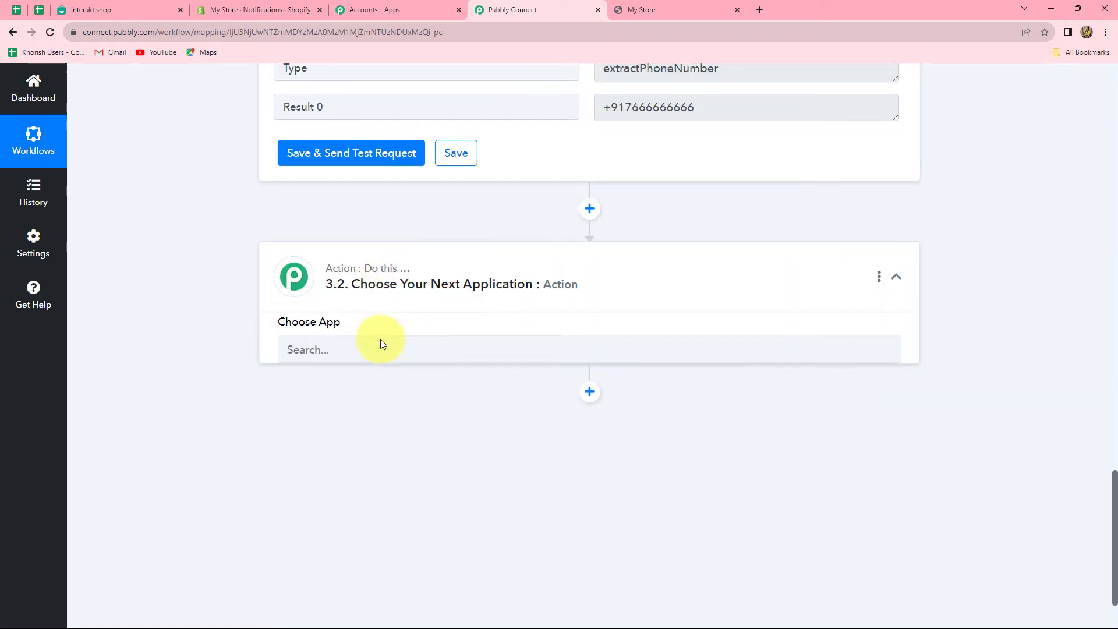
type("Intera")
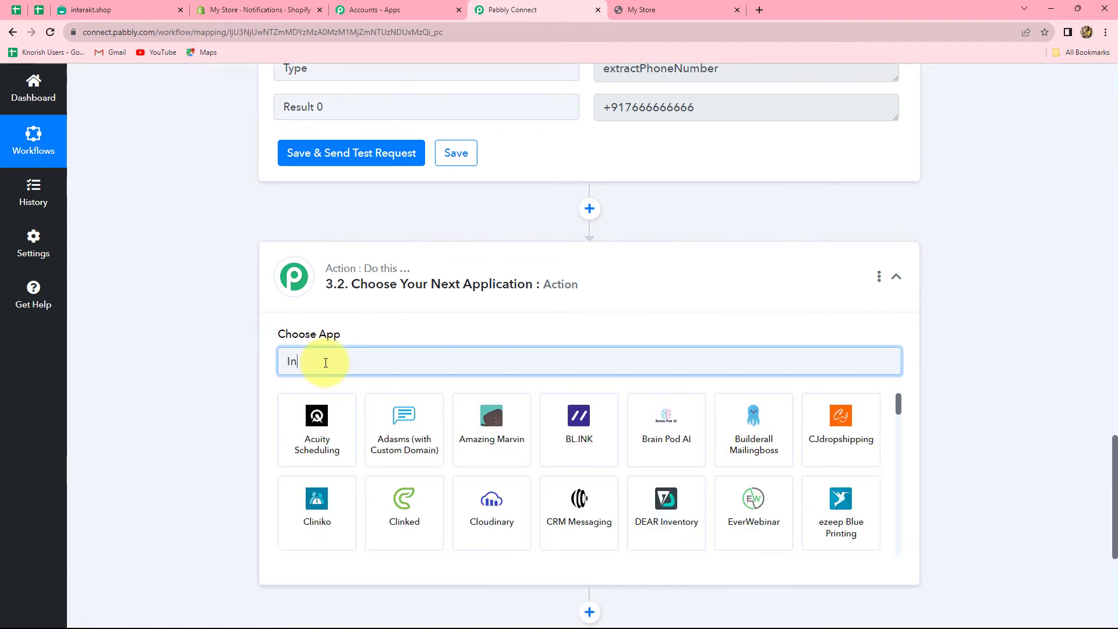
left_click(330, 417)
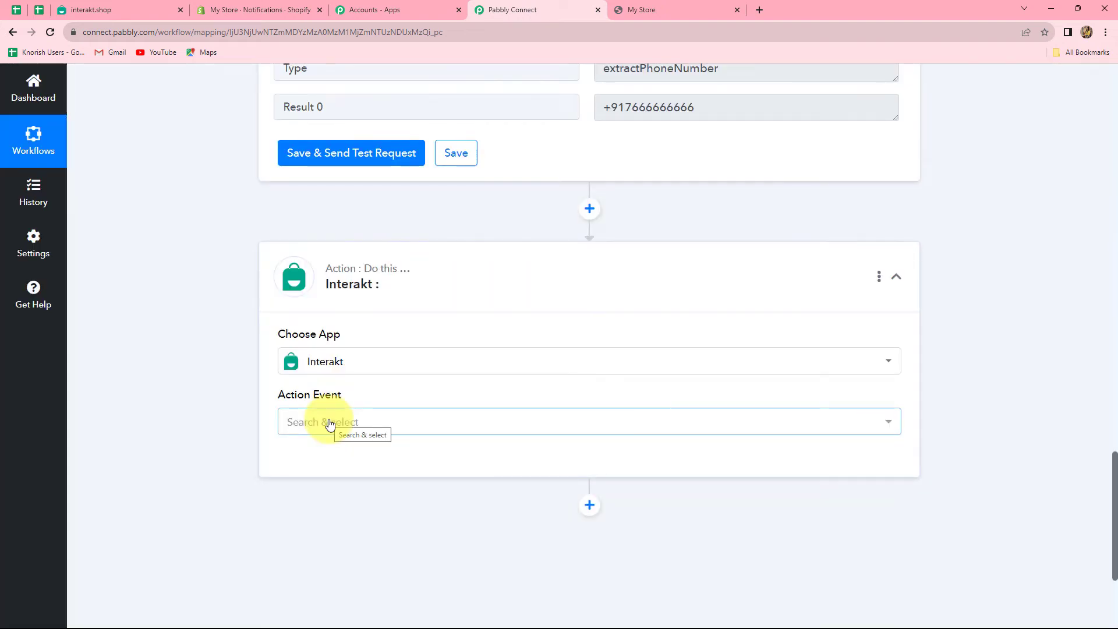
left_click(330, 424)
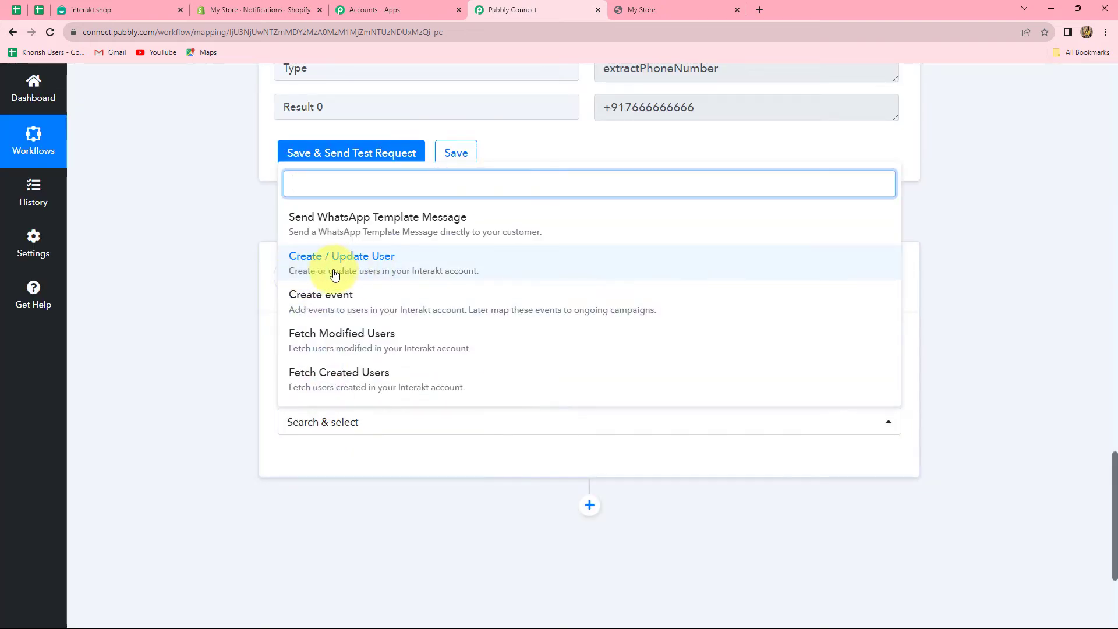
left_click(378, 268)
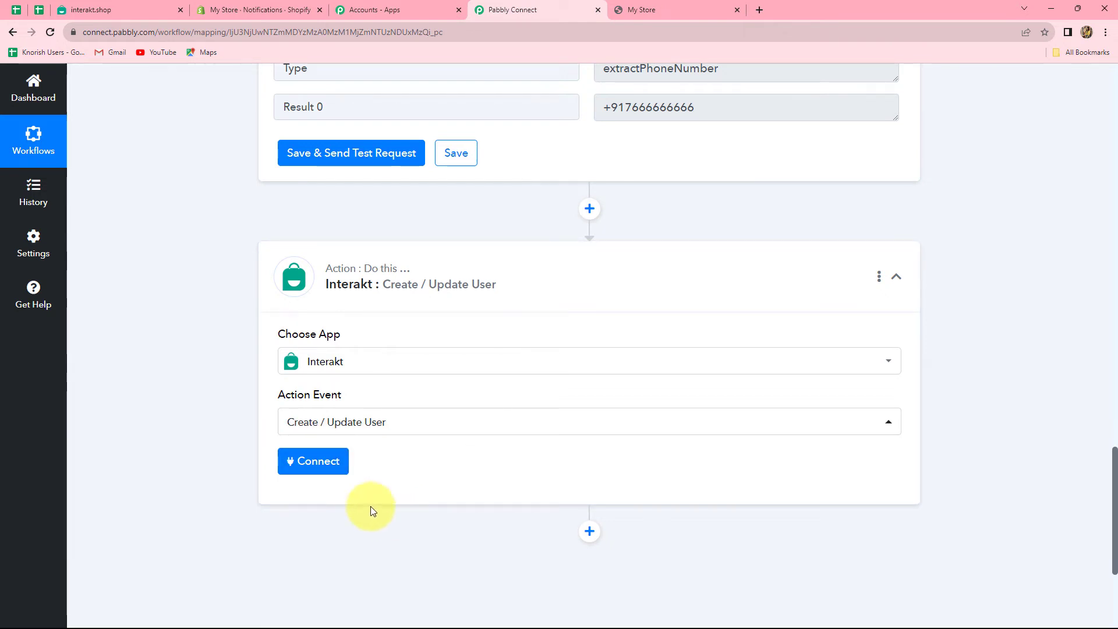
left_click(309, 468)
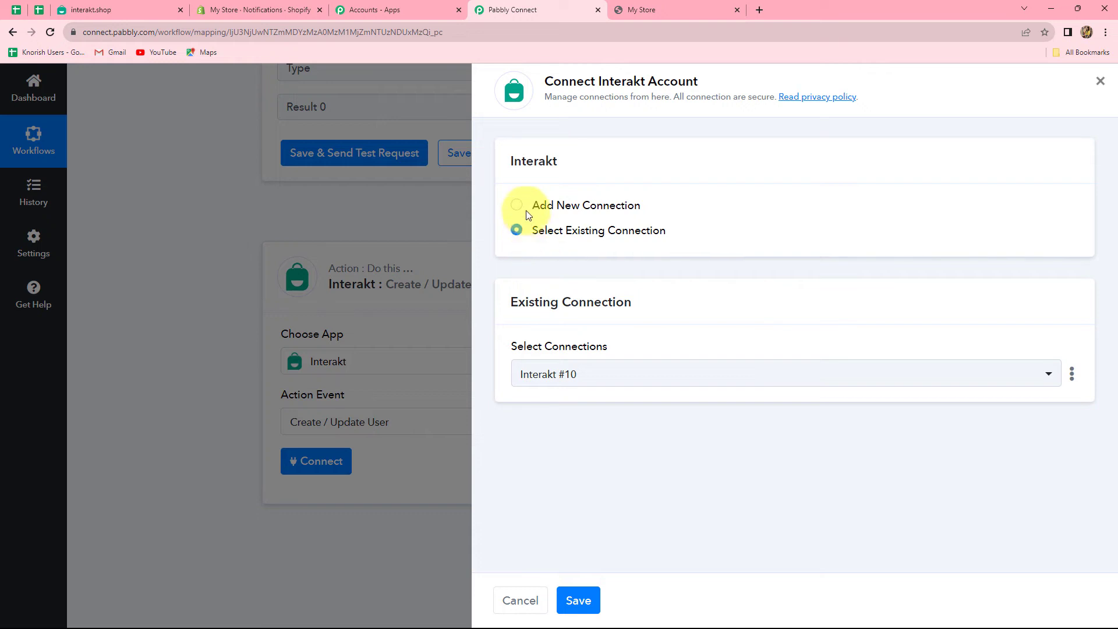
- Add a new Interakt connection using the Secret Key copied from Interakt's Developer Settings
left_click(517, 207)
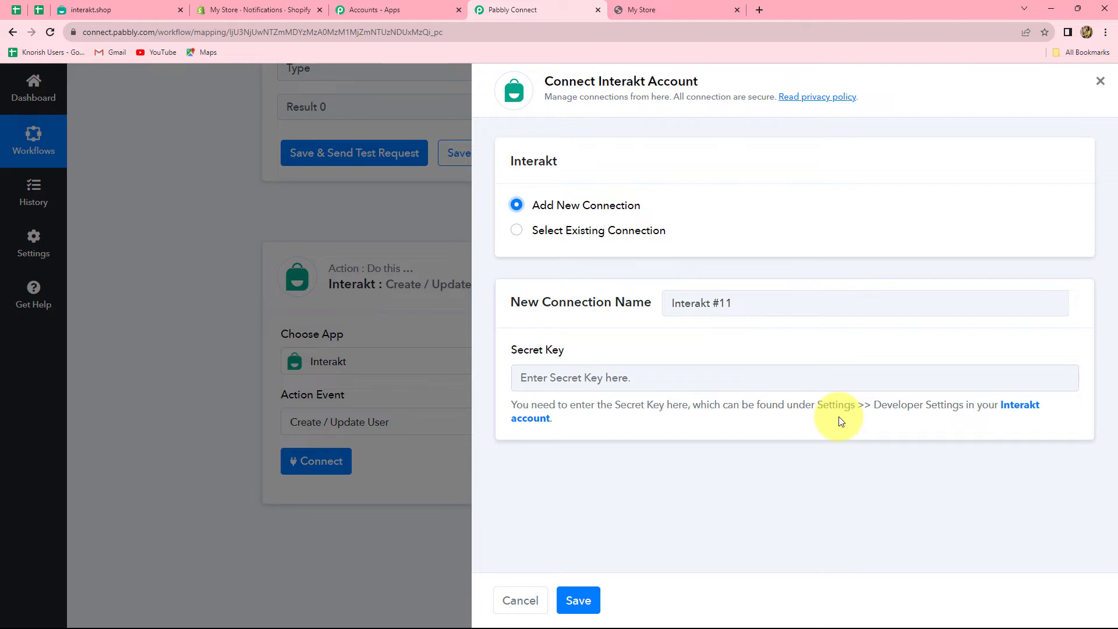
left_click(1020, 406)
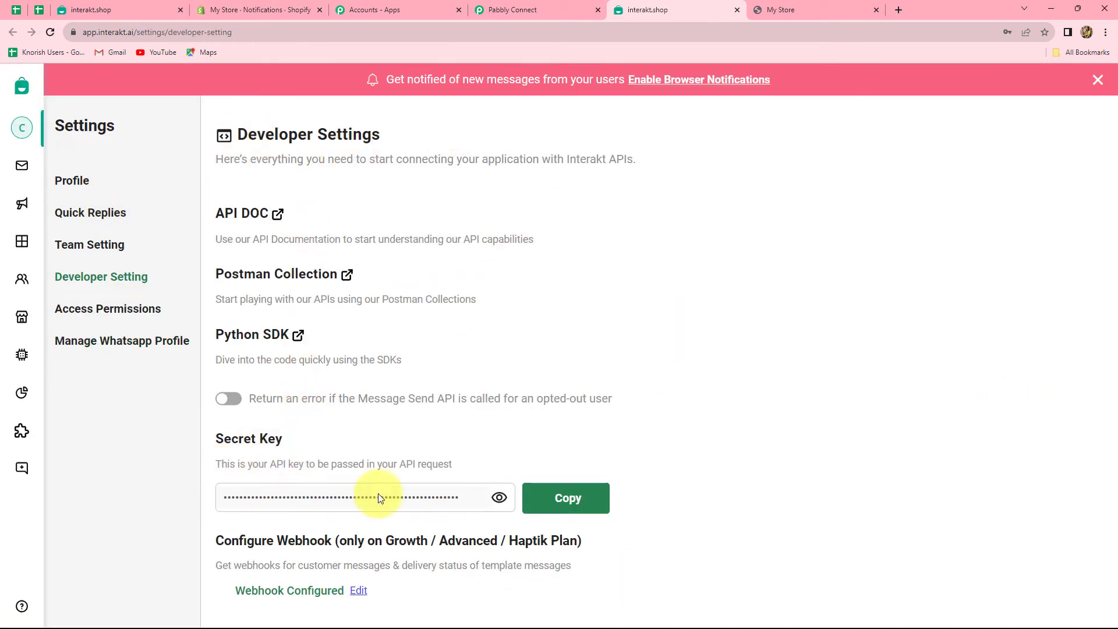
left_click(565, 507)
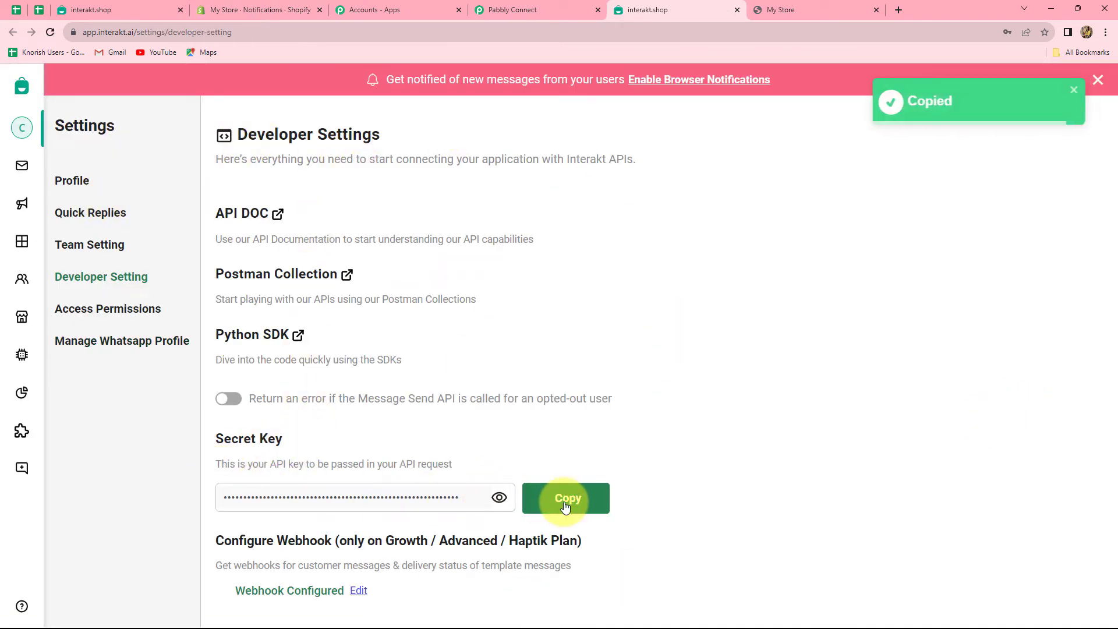
left_click(510, 9)
left_click(568, 380)
key("ctrl+v")
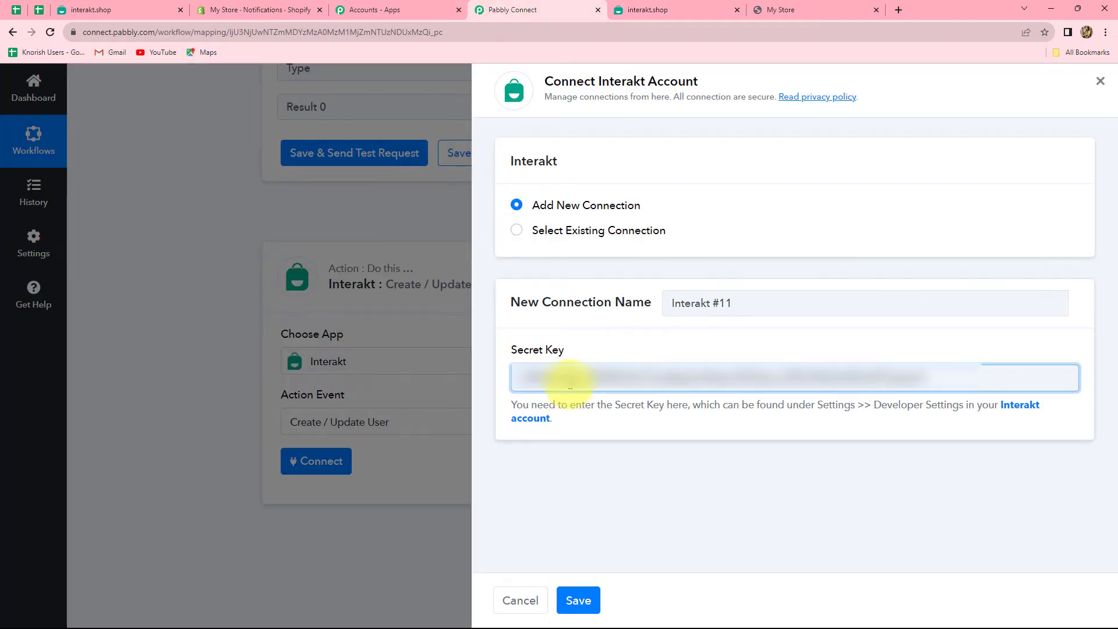
left_click(569, 603)
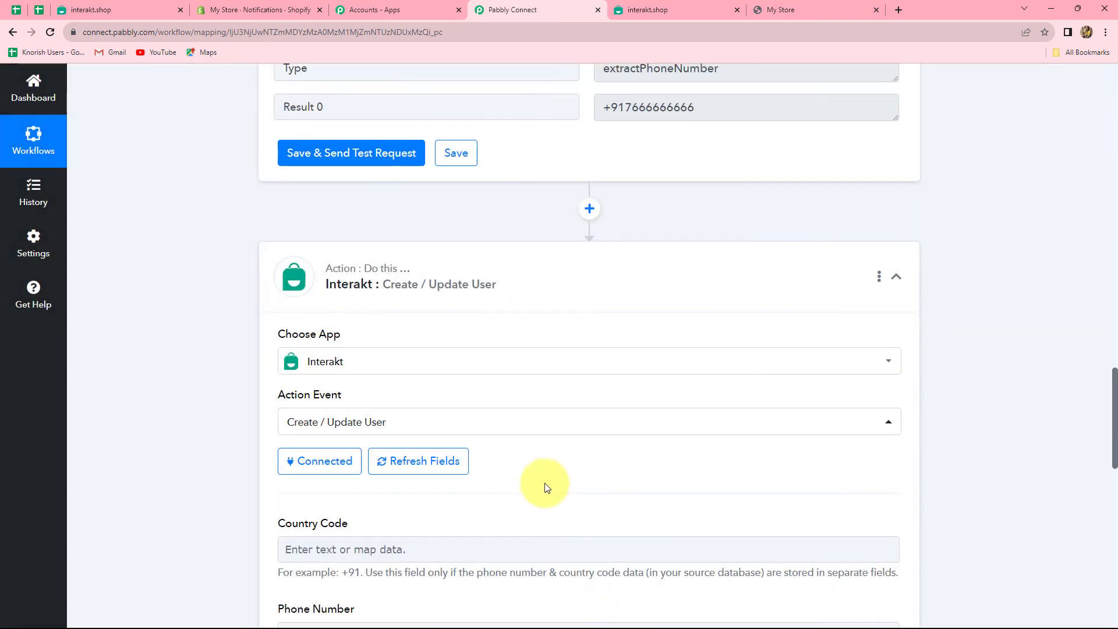
- Review the Interakt step's Country Code and Full Phone Number fields
scroll(574, 403, "down", 8)
scroll(575, 403, "down", 3)
scroll(576, 403, "up", 7)
scroll(624, 499, "down", 5)
scroll(626, 499, "down", 3)
scroll(626, 499, "up", 7)
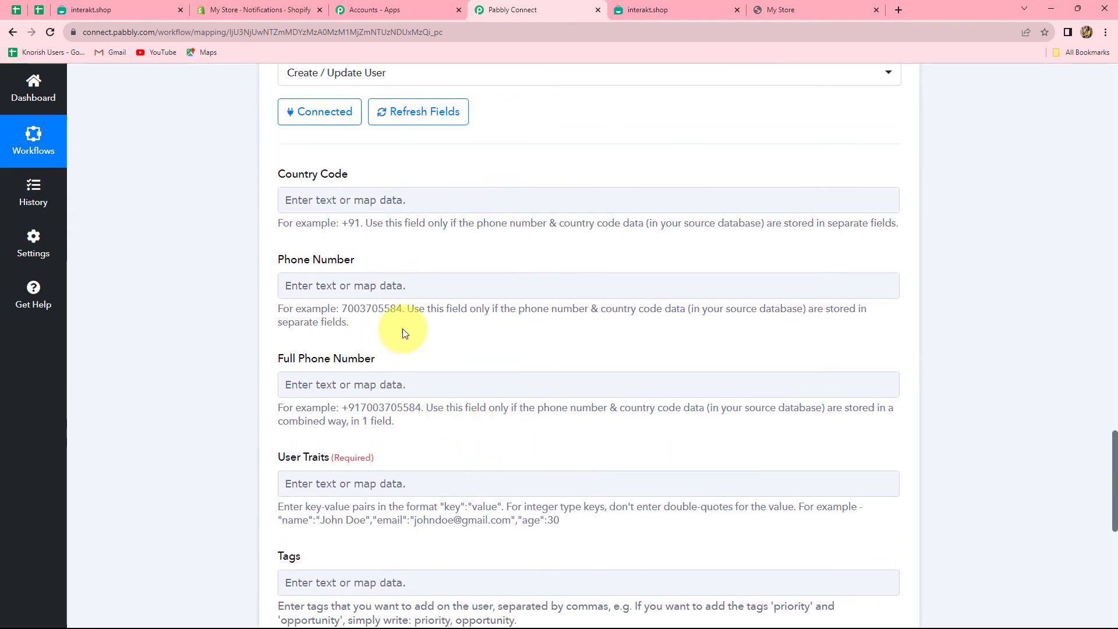
left_click(283, 200)
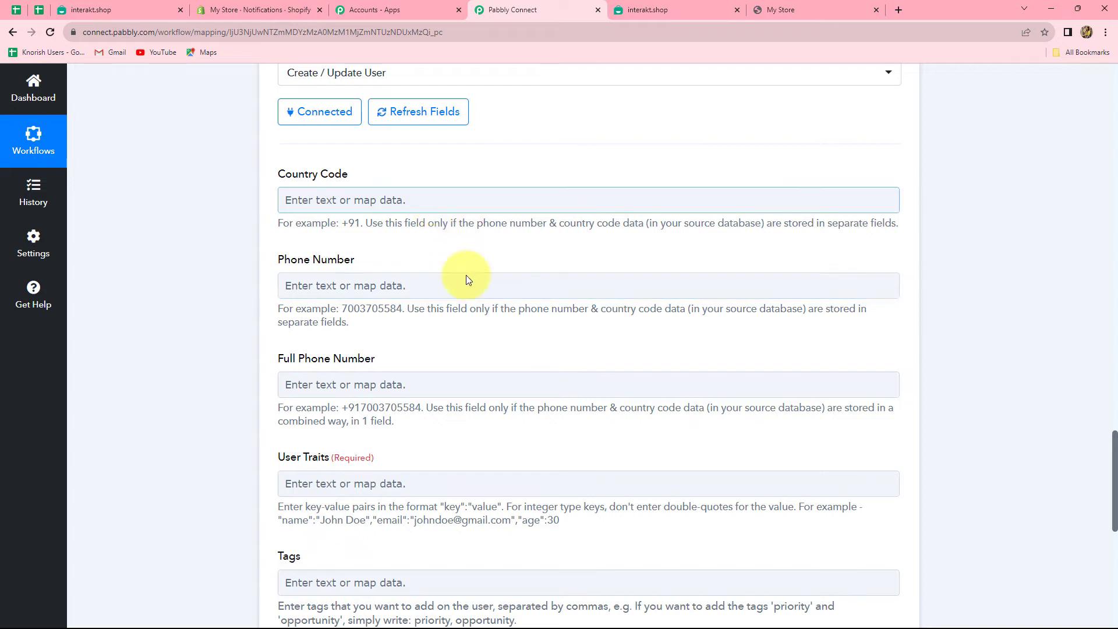
scroll(464, 341, "down", 1)
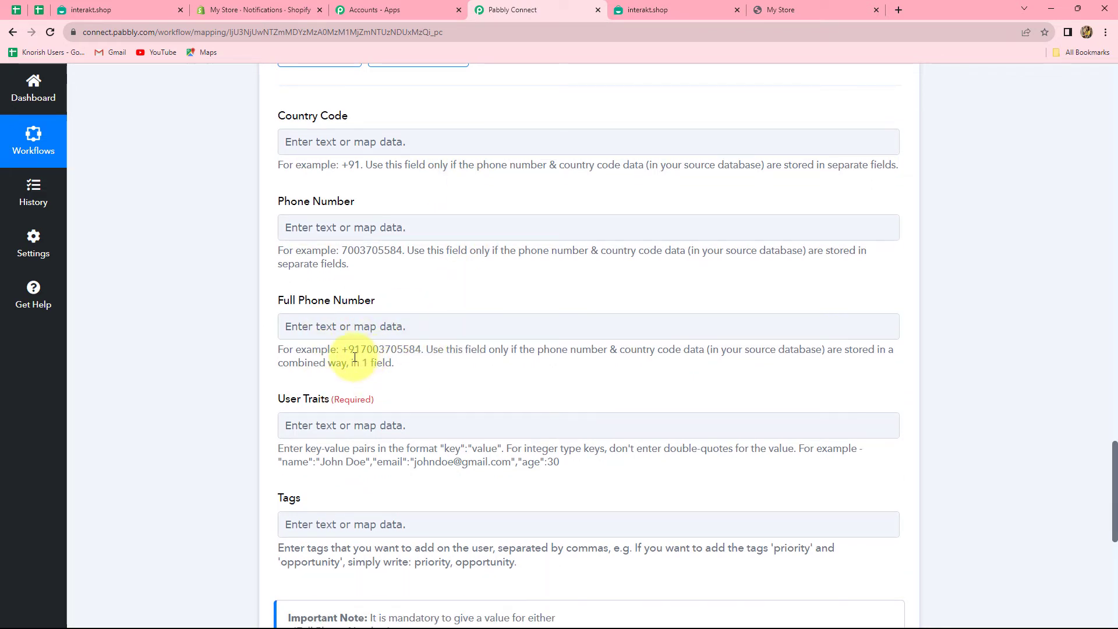
left_click(300, 326)
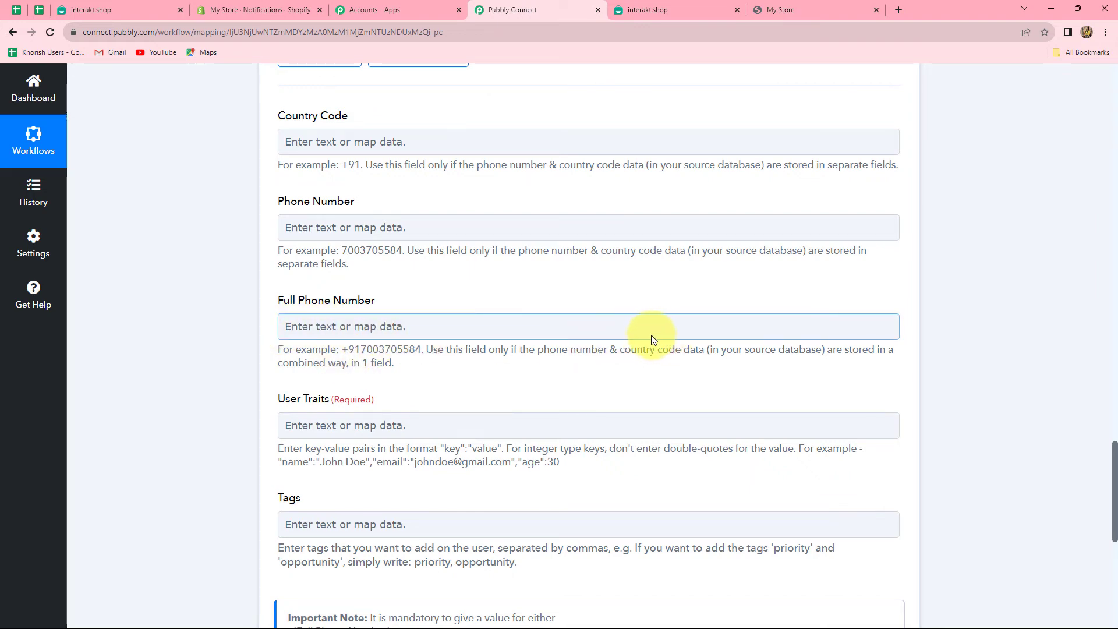
- Recheck the formatter's extracted phone result, then bring up the data picker for Full Phone Number
scroll(667, 338, "up", 9)
scroll(665, 363, "up", 2)
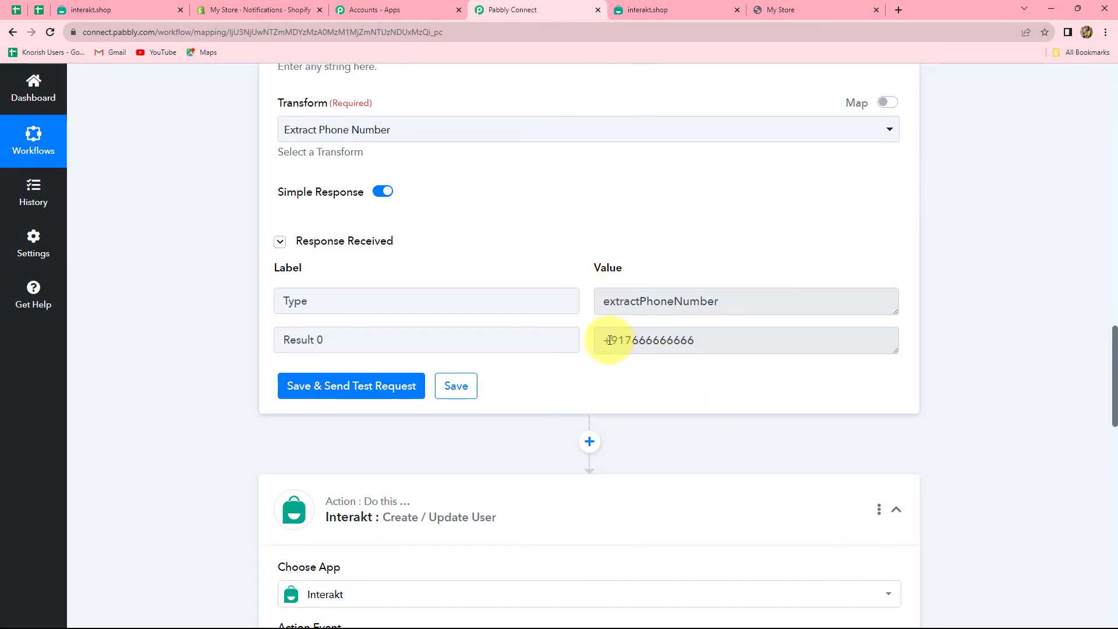
left_click_drag(607, 342, 711, 342)
left_click(738, 341)
scroll(959, 386, "down", 12)
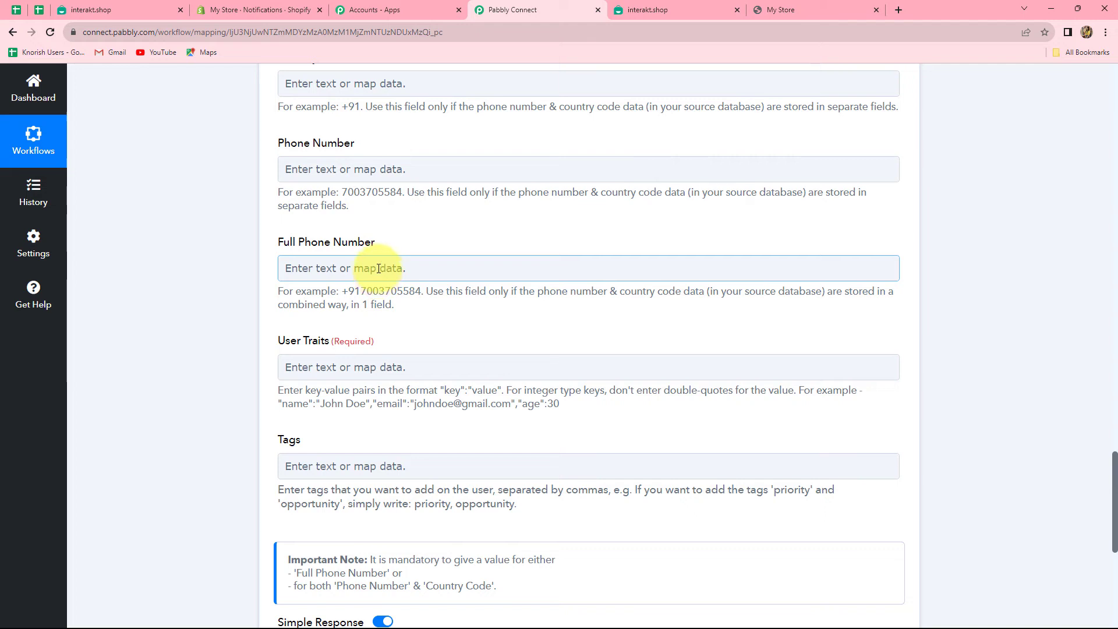
left_click(378, 269)
scroll(382, 399, "down", 2)
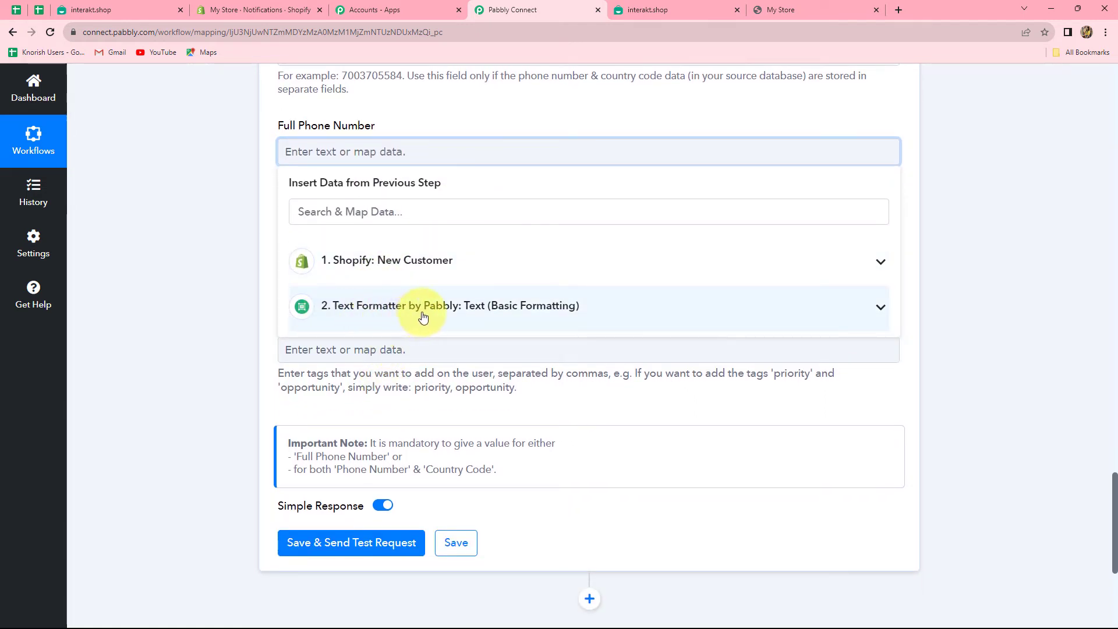
- Map the Text Formatter's Result 0 into Full Phone Number
left_click(424, 310)
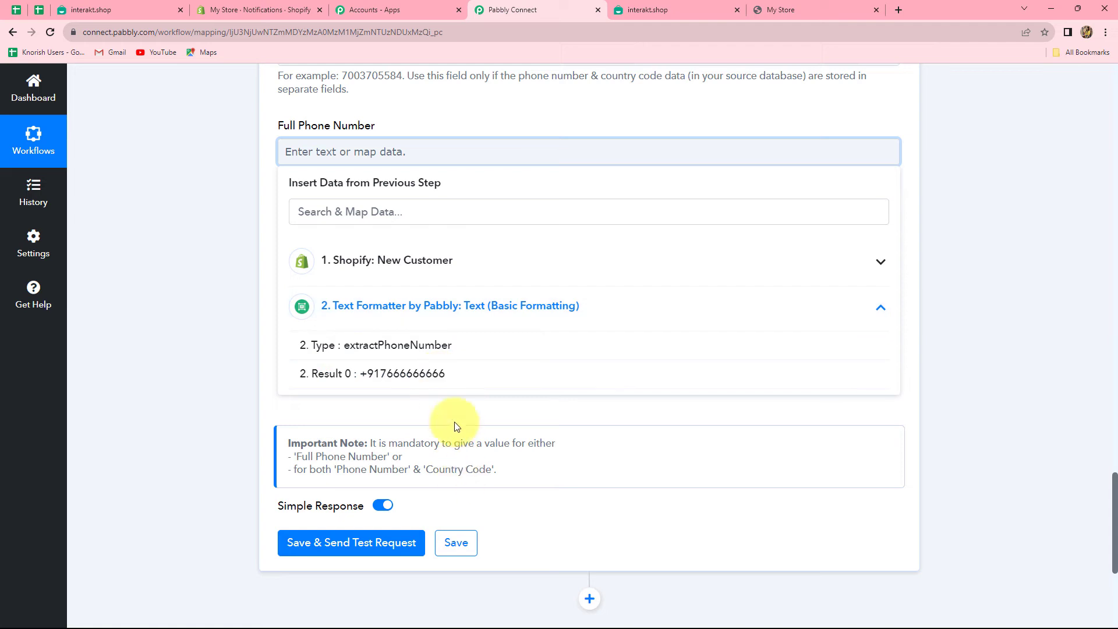
left_click(410, 375)
left_click(956, 290)
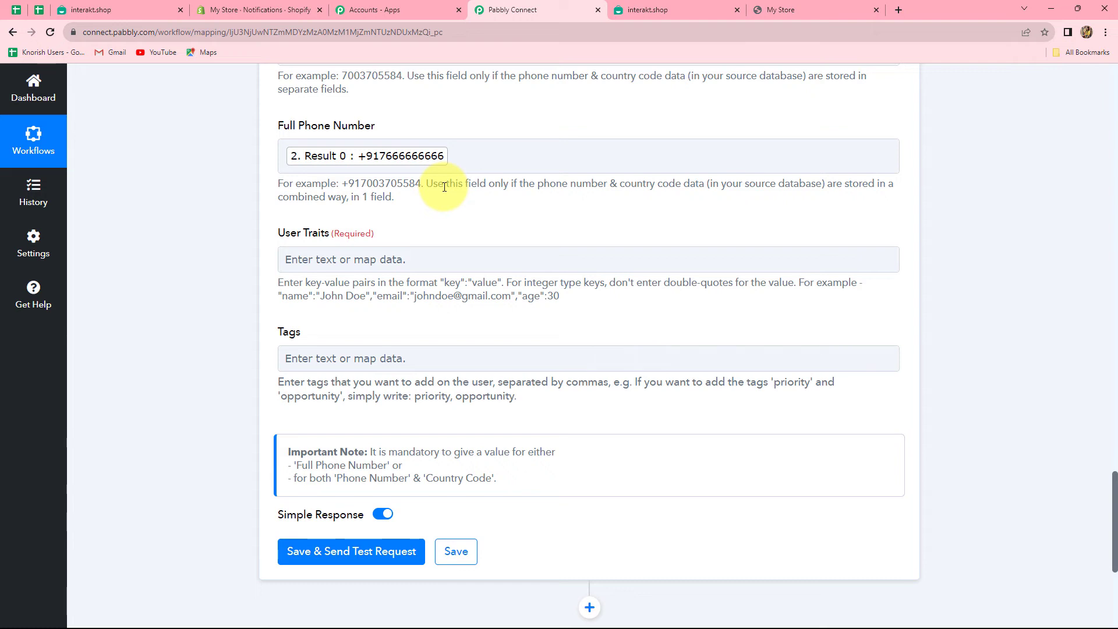
- Read the User Traits help text describing the key-value format
left_click(701, 163)
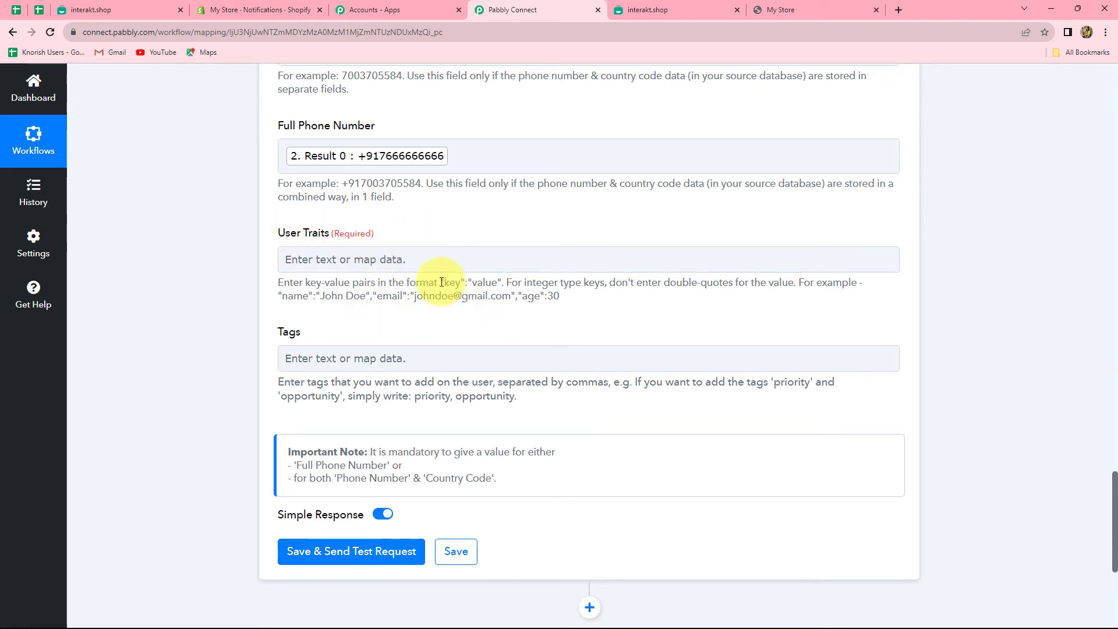
left_click_drag(441, 282, 504, 284)
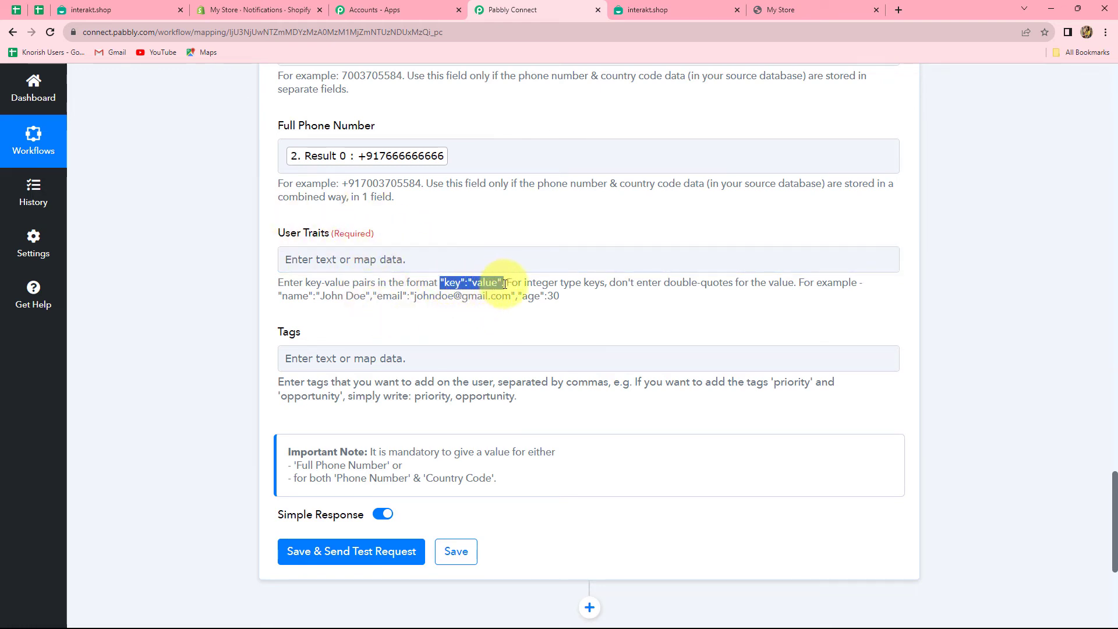
left_click(611, 317)
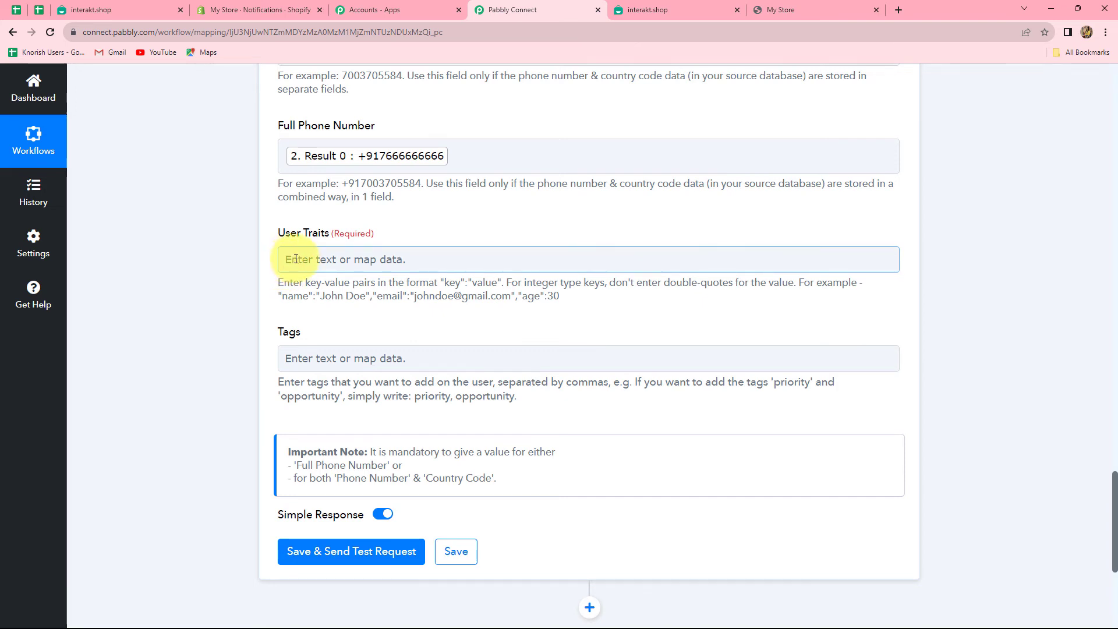
- Enter a "name" key in User Traits mapped to the Shopify Default Address First Name
left_click(295, 259)
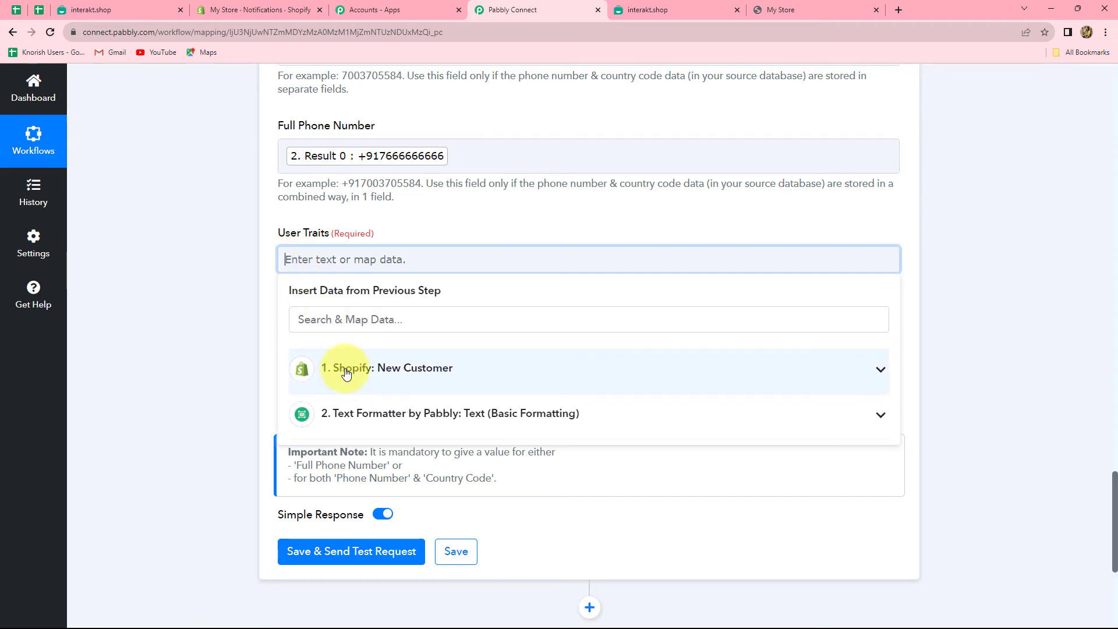
type("\"name\":")
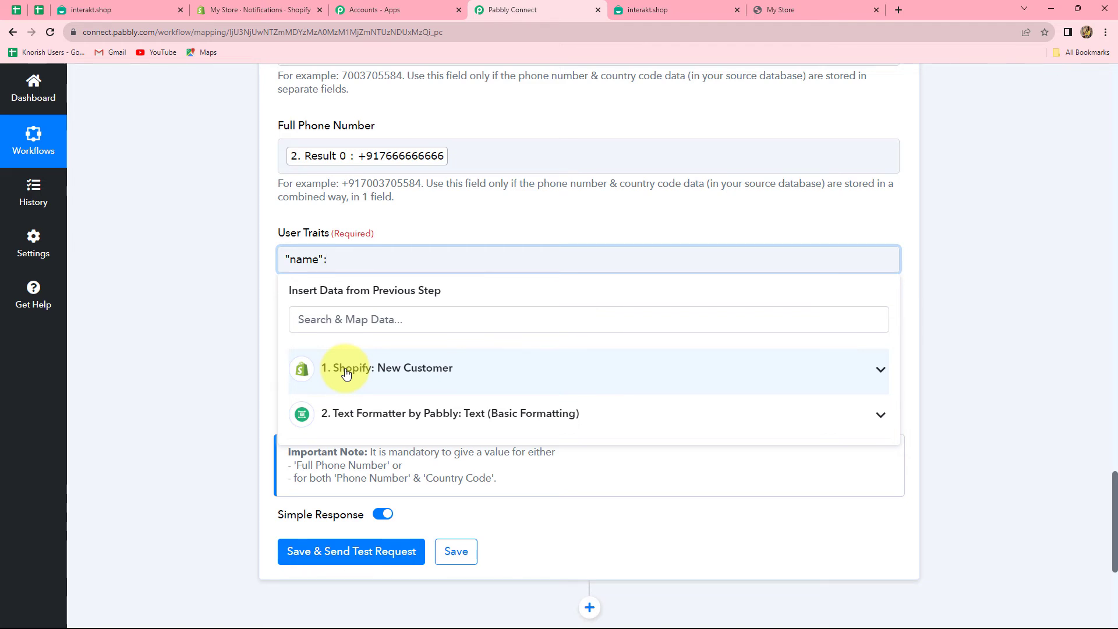
left_click(396, 359)
scroll(457, 494, "down", 10)
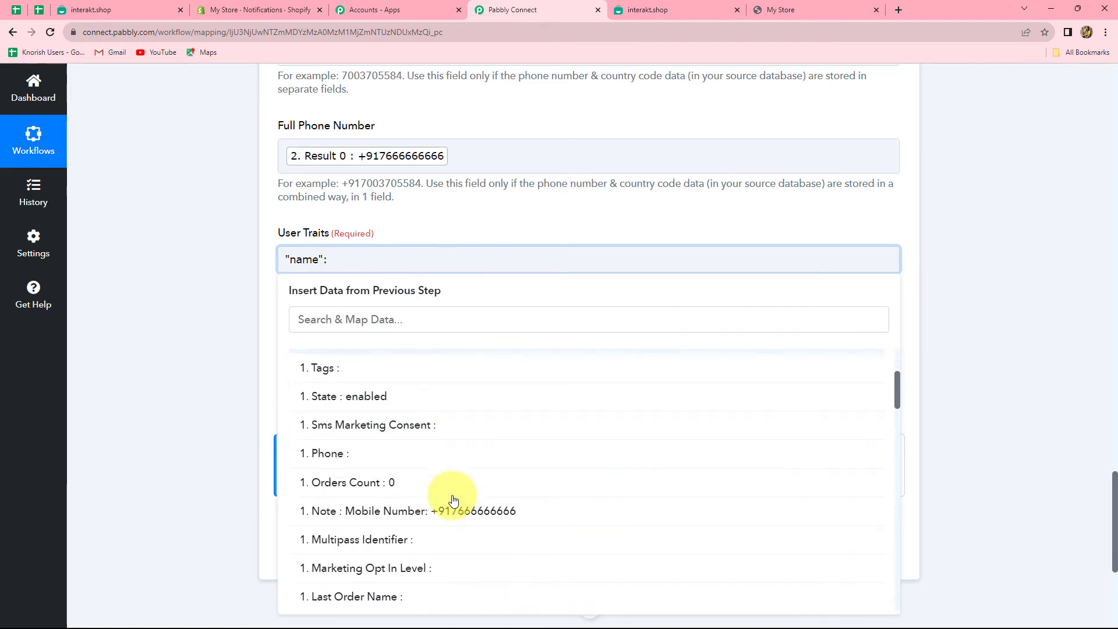
scroll(454, 501, "down", 3)
scroll(454, 501, "up", 3)
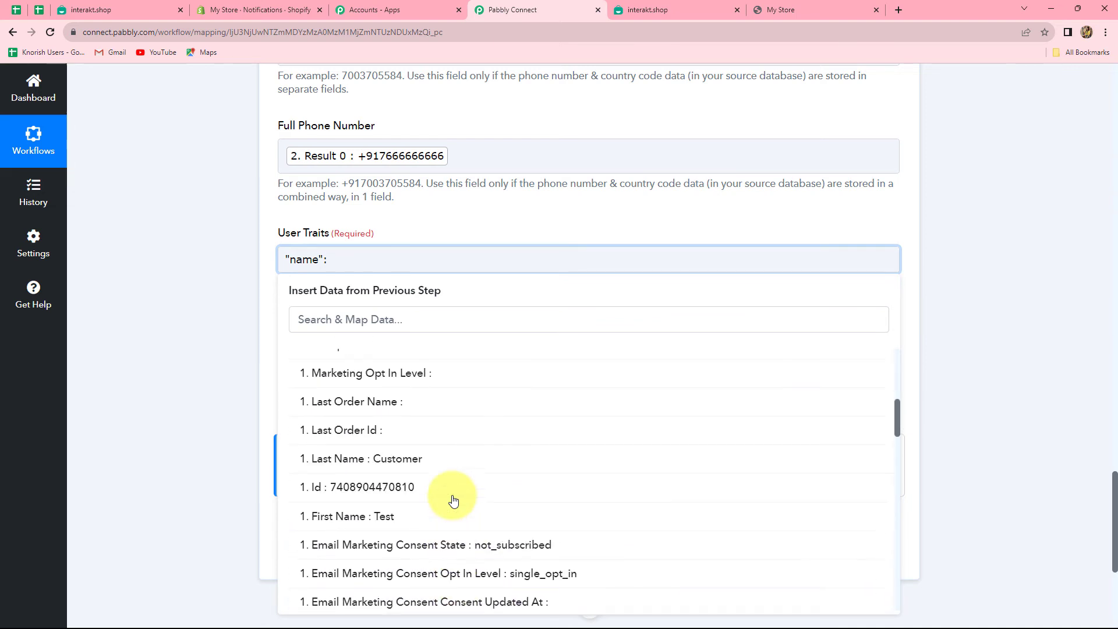
scroll(454, 501, "down", 1)
scroll(454, 501, "down", 6)
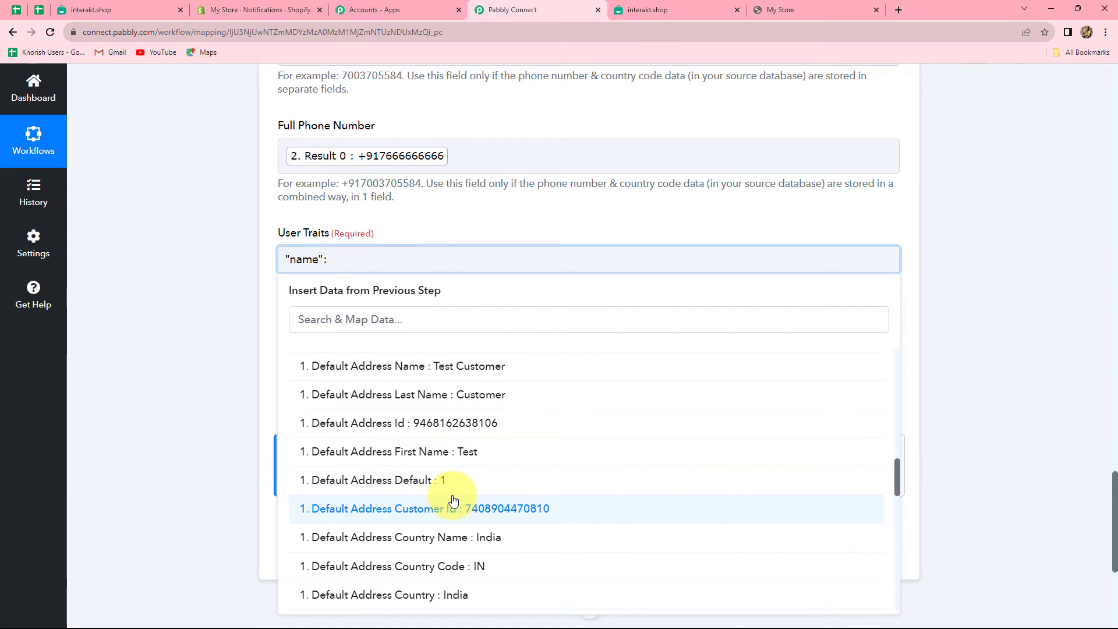
left_click(466, 459)
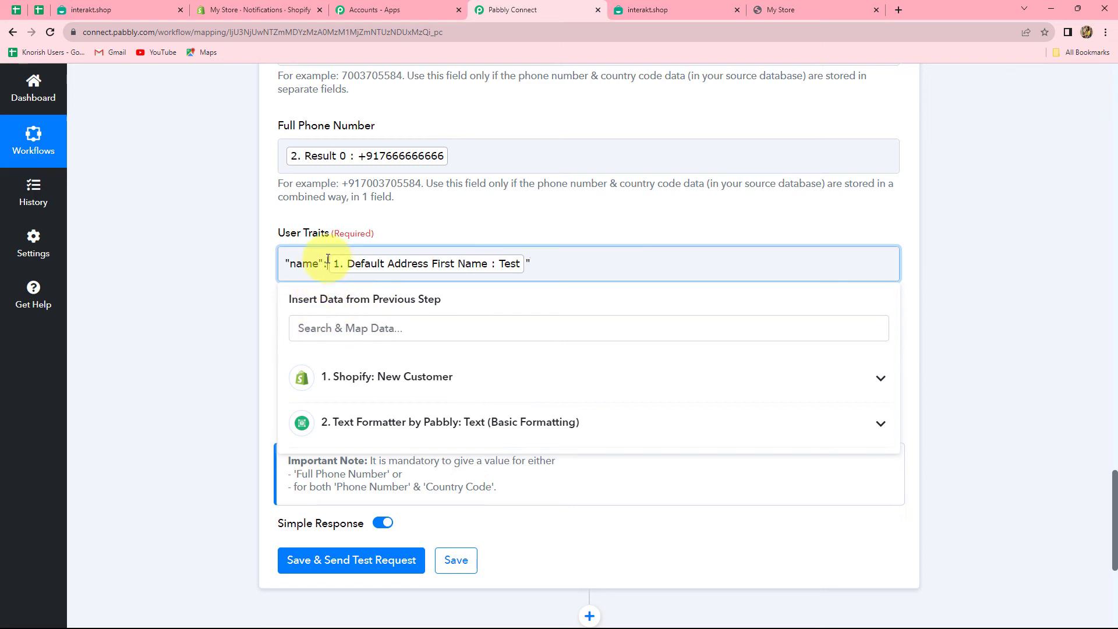
type("\"")
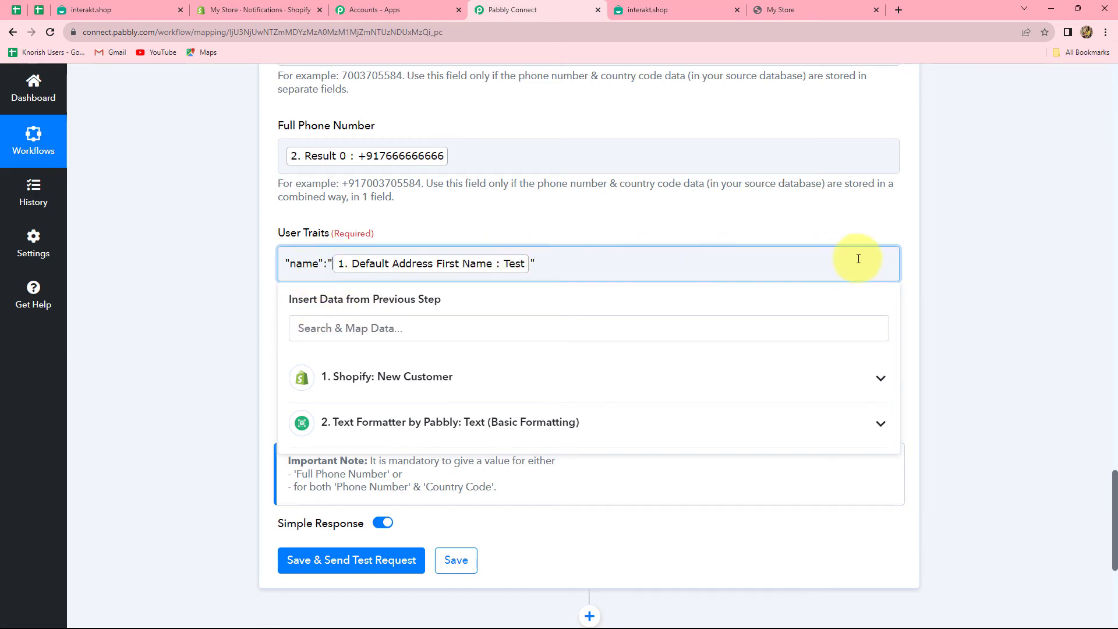
left_click(949, 278)
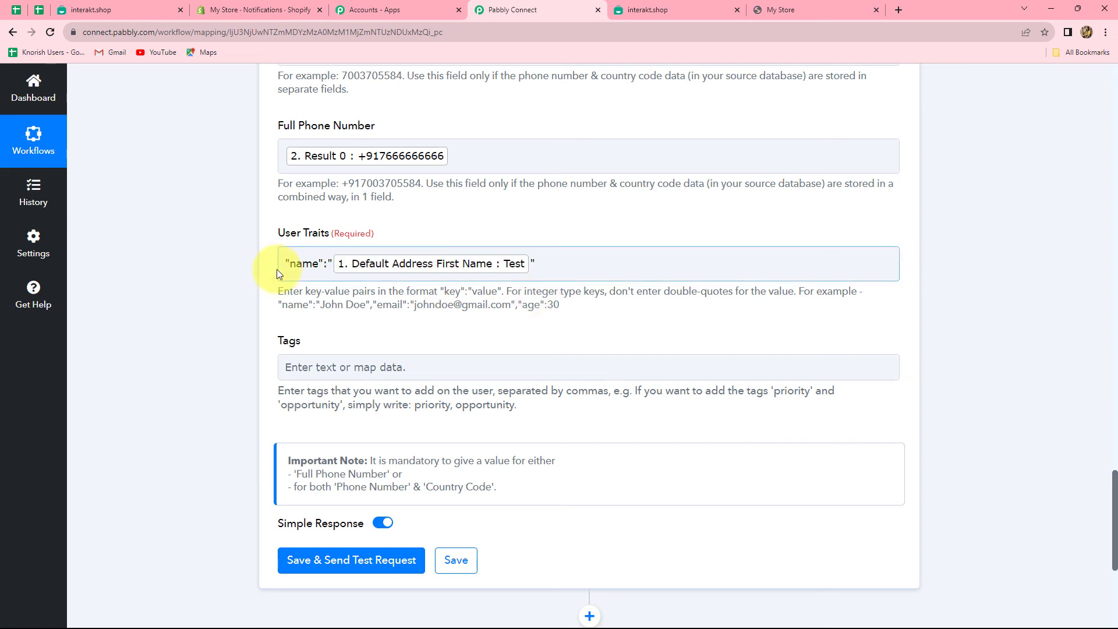
- Verify the finished User Traits entry and close the data list
left_click_drag(287, 263, 572, 262)
left_click(572, 263)
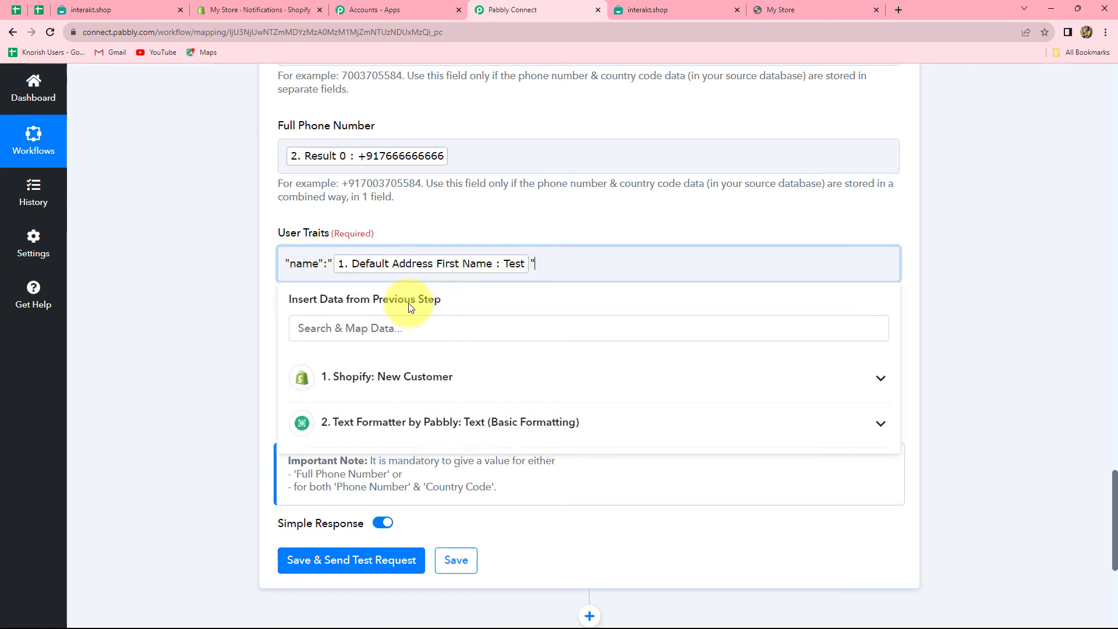
left_click(944, 307)
scroll(299, 387, "down", 2)
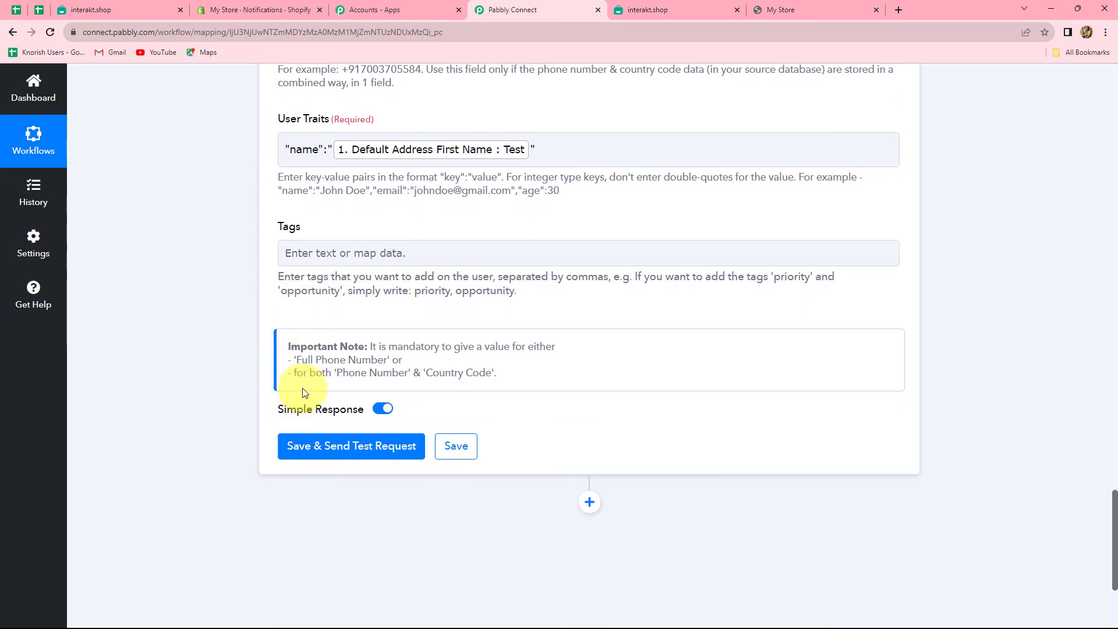
- Tag the user Shopify, then save and test, getting Result 1 with a customer-created message
left_click(299, 254)
type("Shppid")
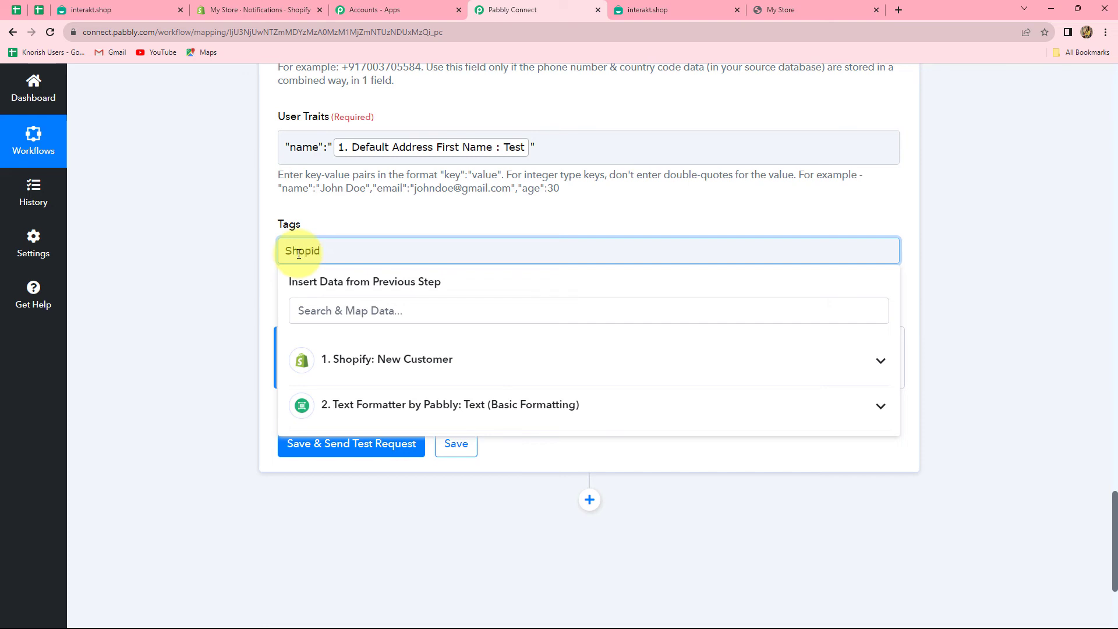
left_click(865, 297)
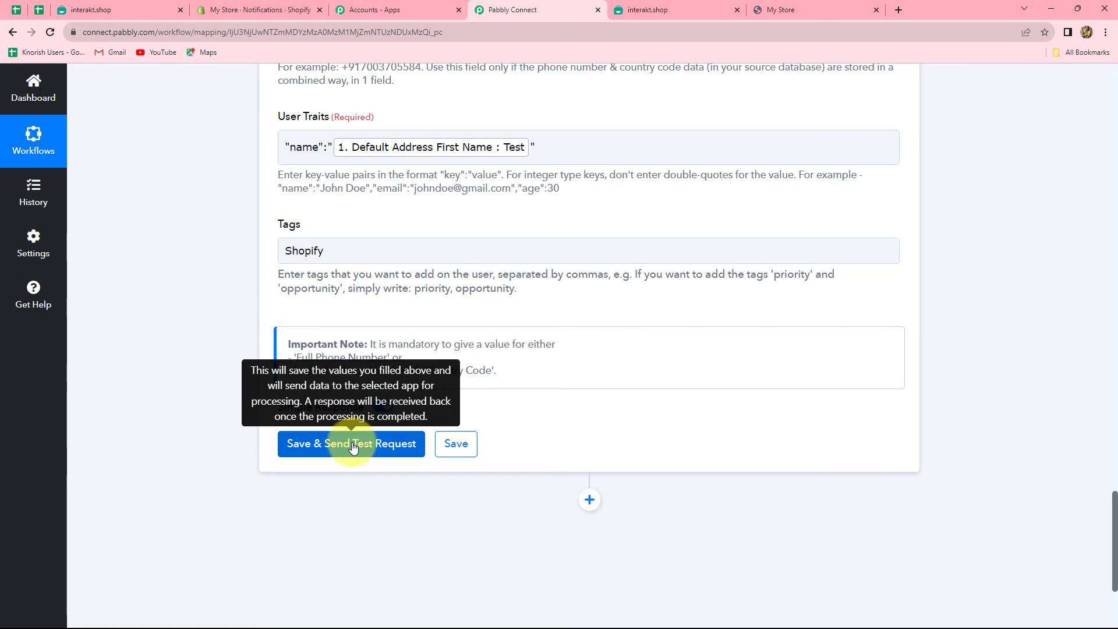
left_click(353, 446)
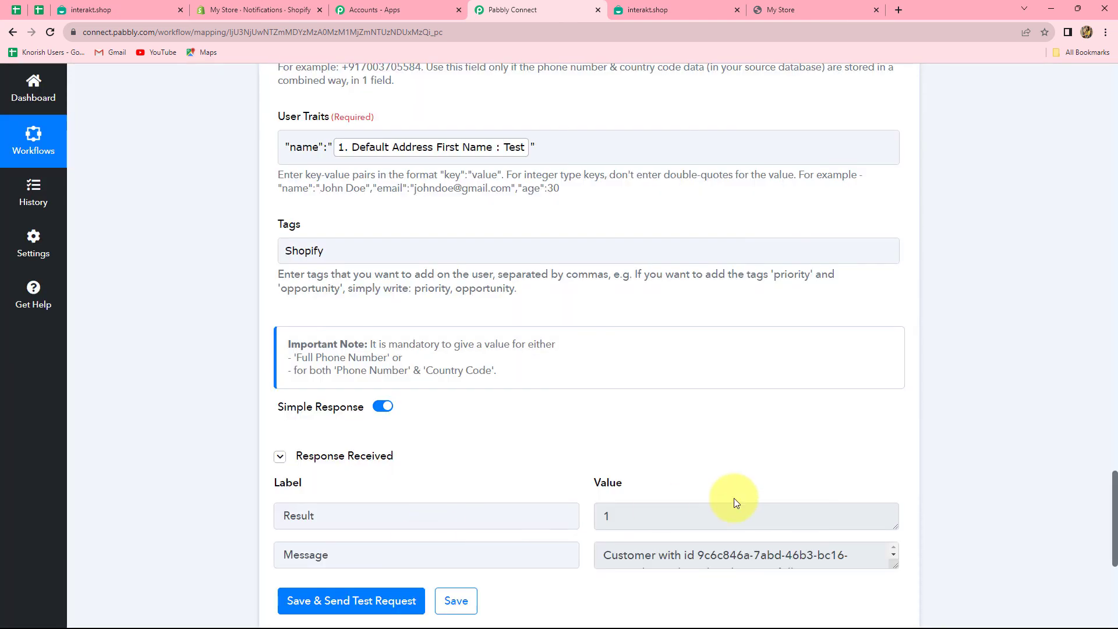
mouse_move(606, 556)
left_mouse_down()
mouse_move(844, 559)
mouse_move(589, 568)
left_mouse_up()
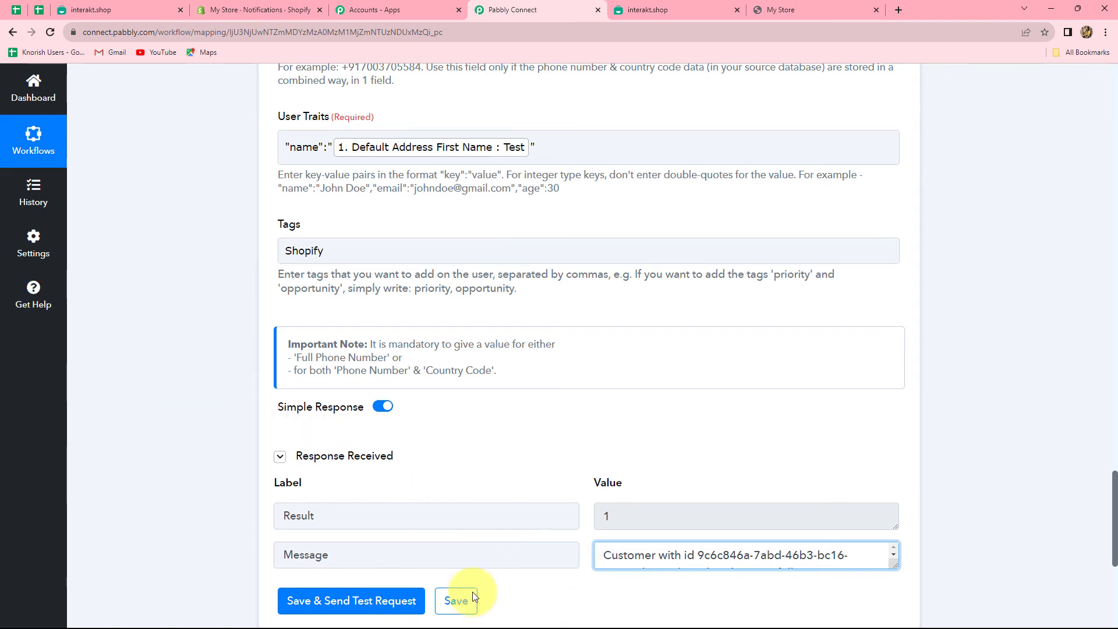
- Check Interakt's All Users list for the new Test contact with its phone number and shopify tag, then go back to Pabbly Connect
left_click(105, 18)
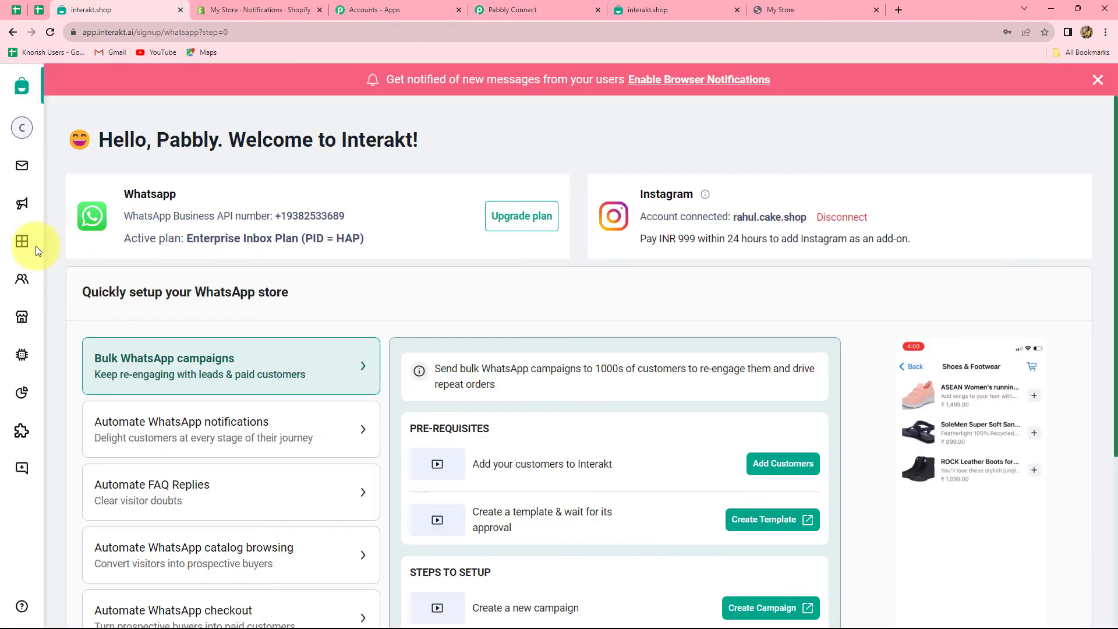
mouse_move(38, 251)
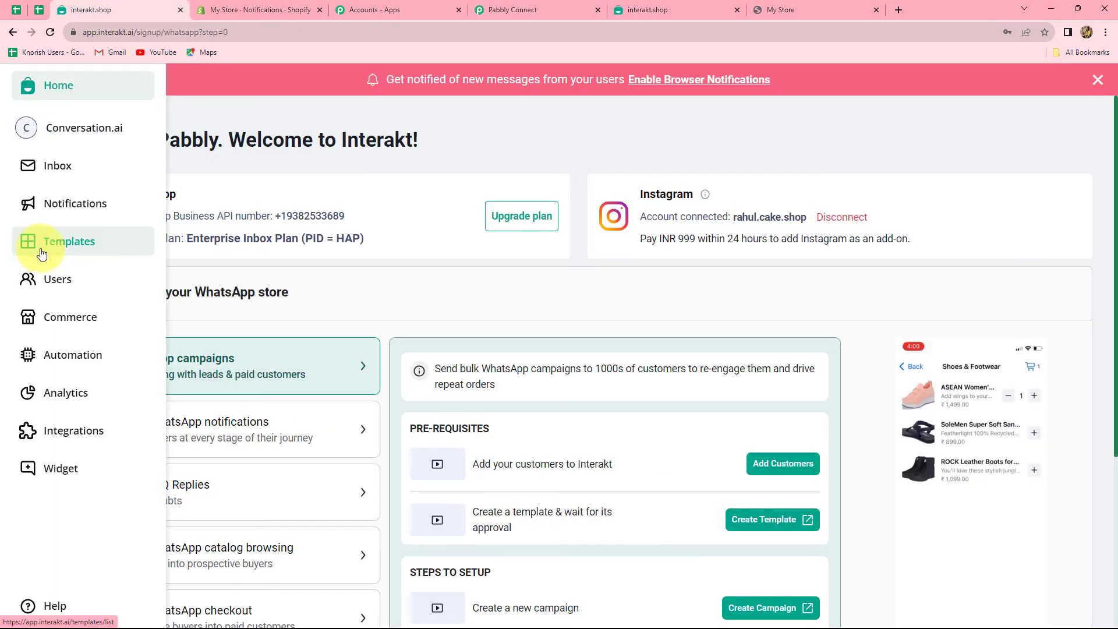
left_click(52, 281)
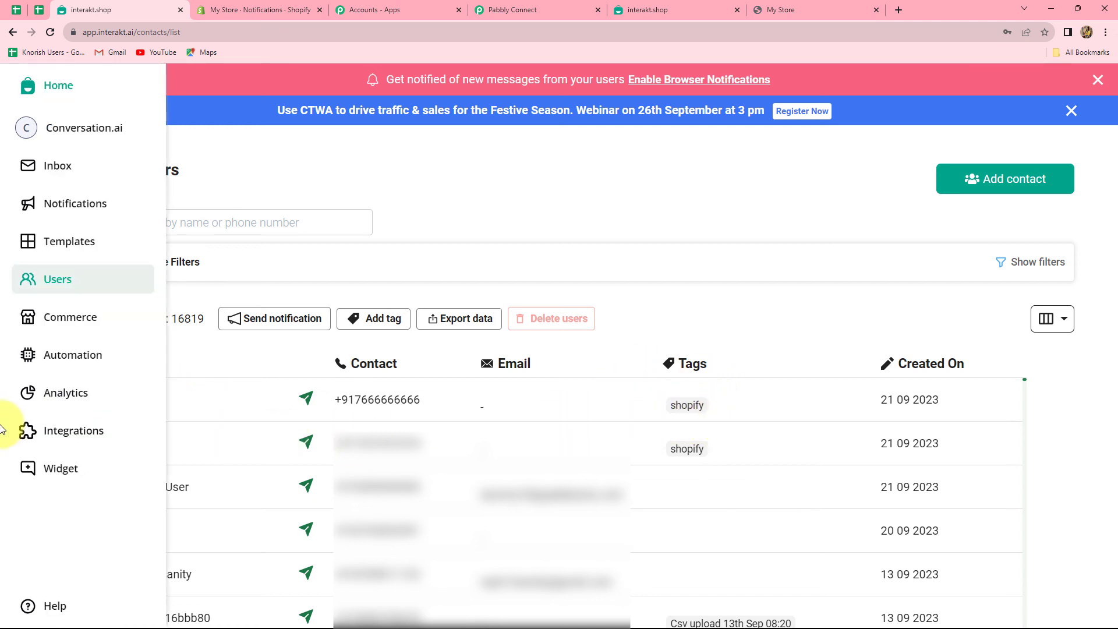
mouse_move(1, 443)
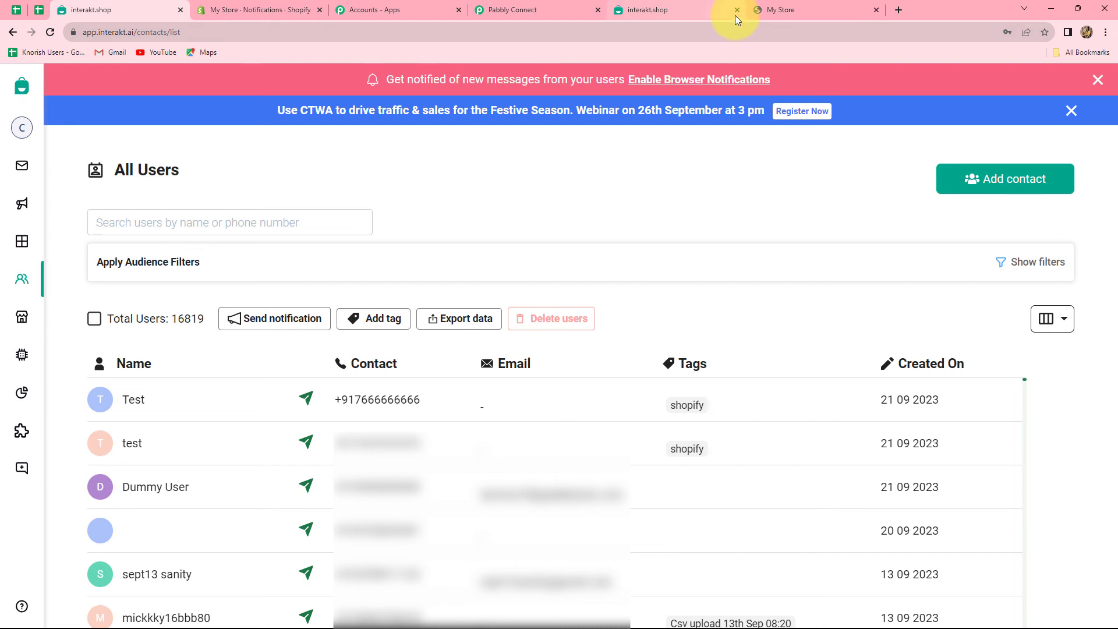
left_click(520, 9)
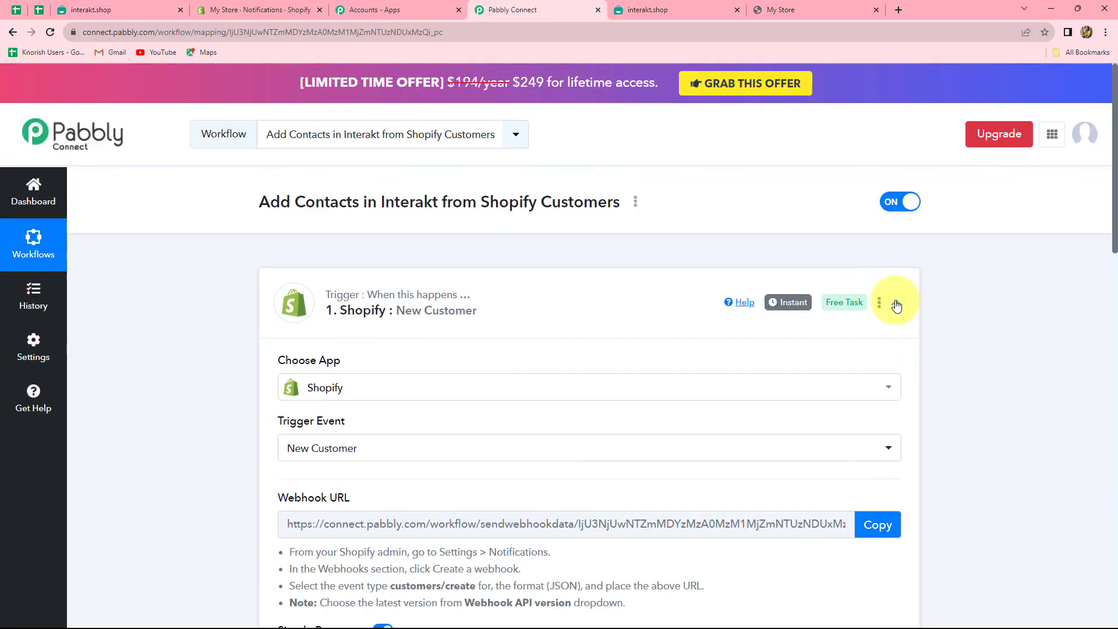
- Scroll through the workflow to review the Shopify New Customer, Text Formatter and Interakt Create / Update User steps
scroll(967, 393, "down", 1)
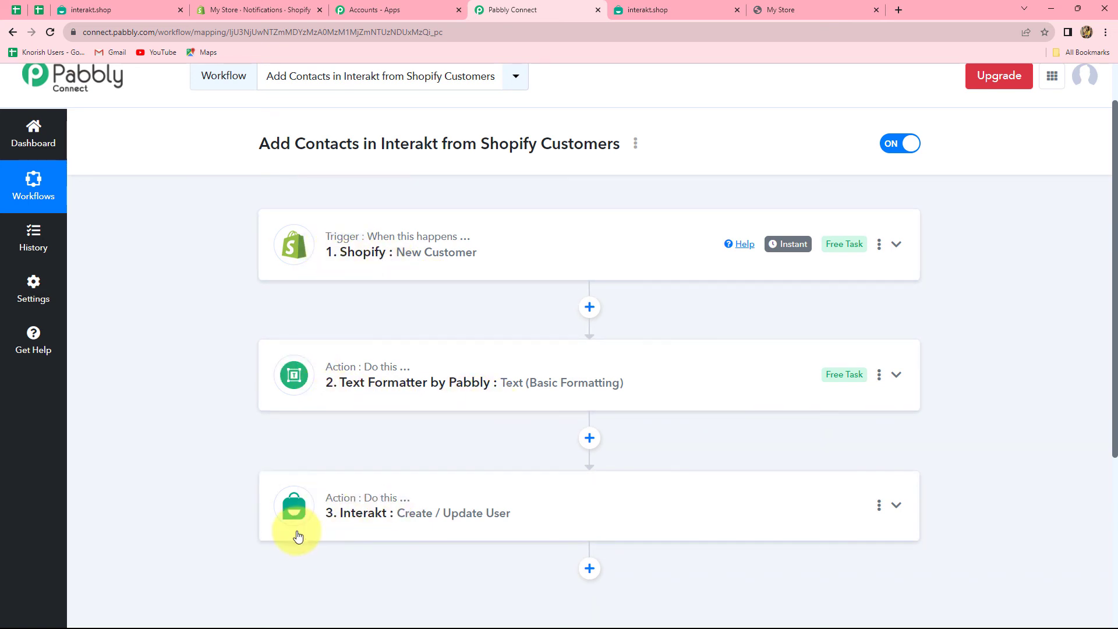
mouse_move(334, 241)
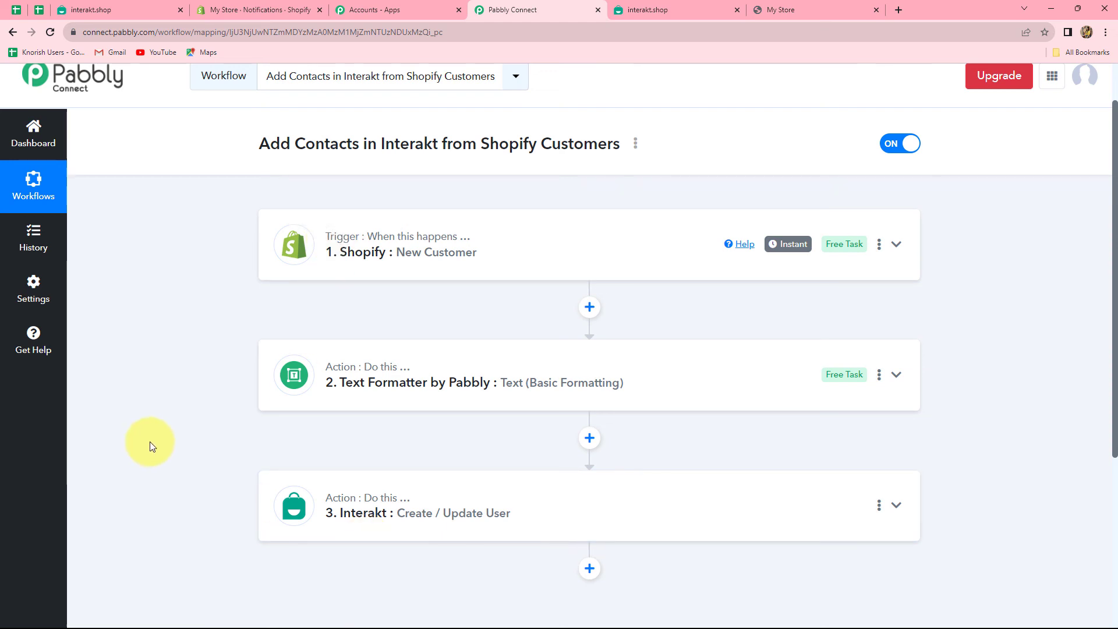